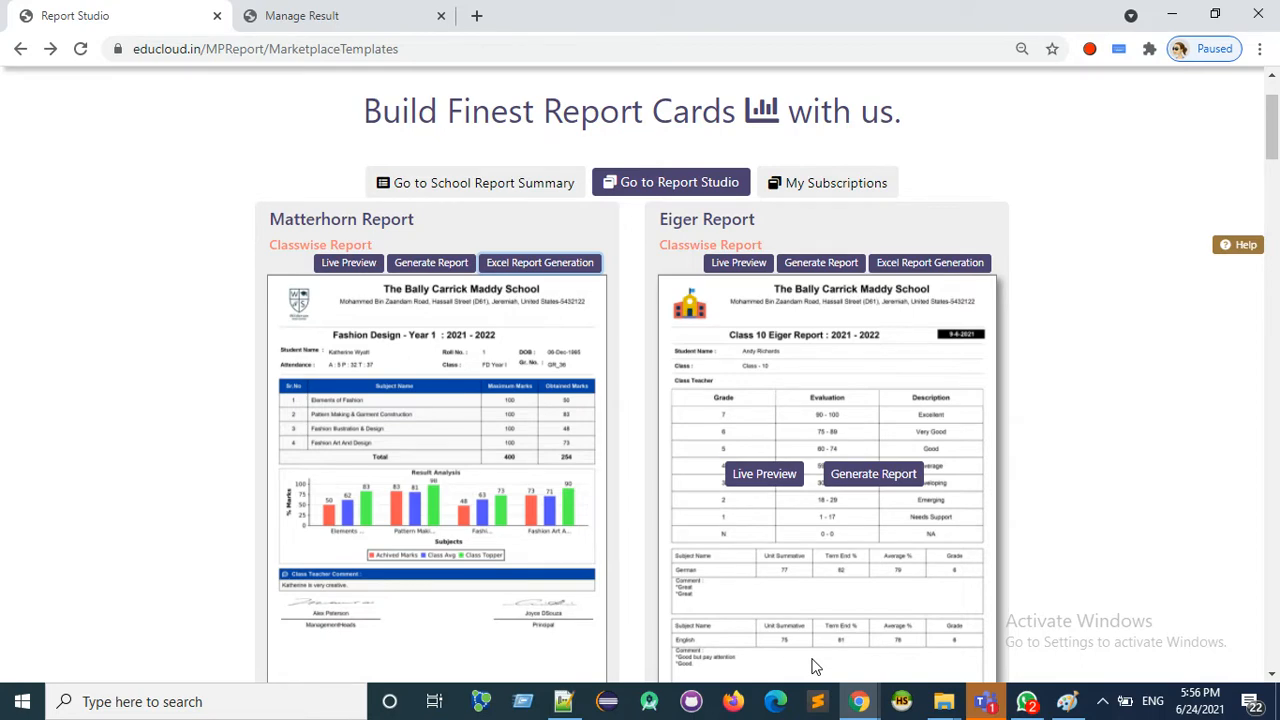
# Review the FD Year I exam results list, and examine the live preview of the Matterhorn Report template
pyautogui.click(336, 14)
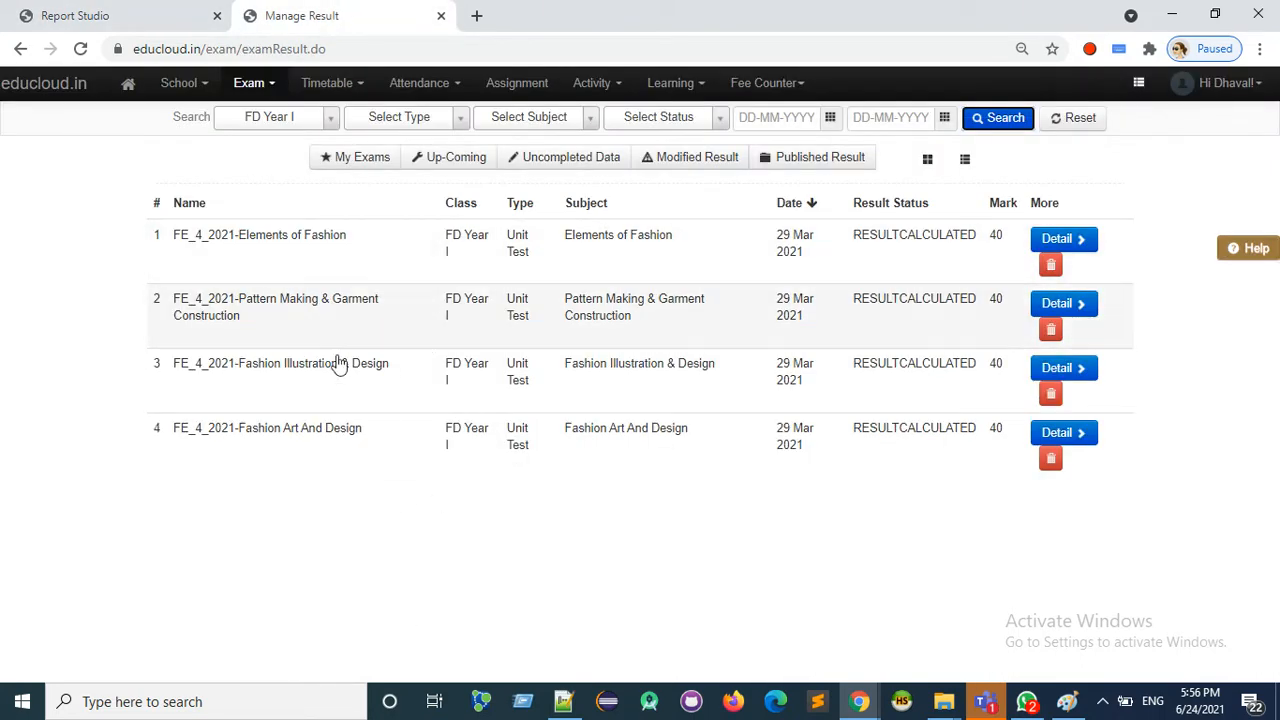
pyautogui.click(153, 19)
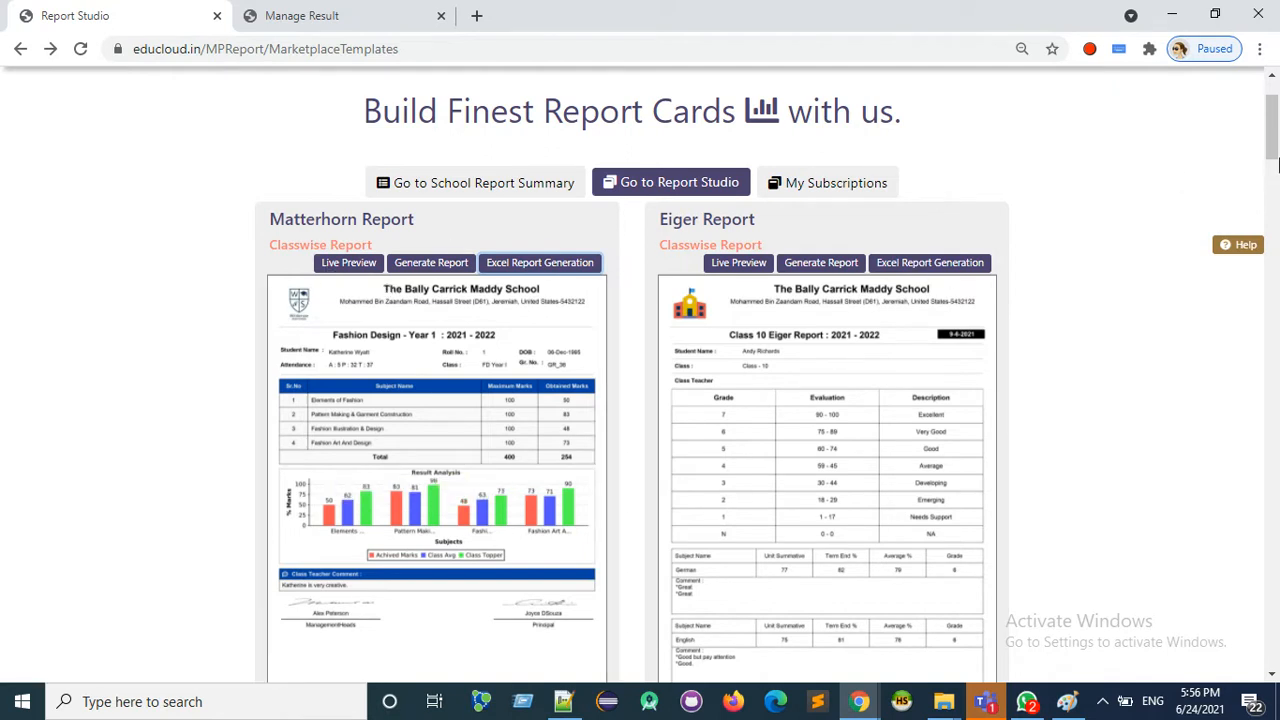
pyautogui.moveTo(1276, 140); pyautogui.dragTo(1276, 151)
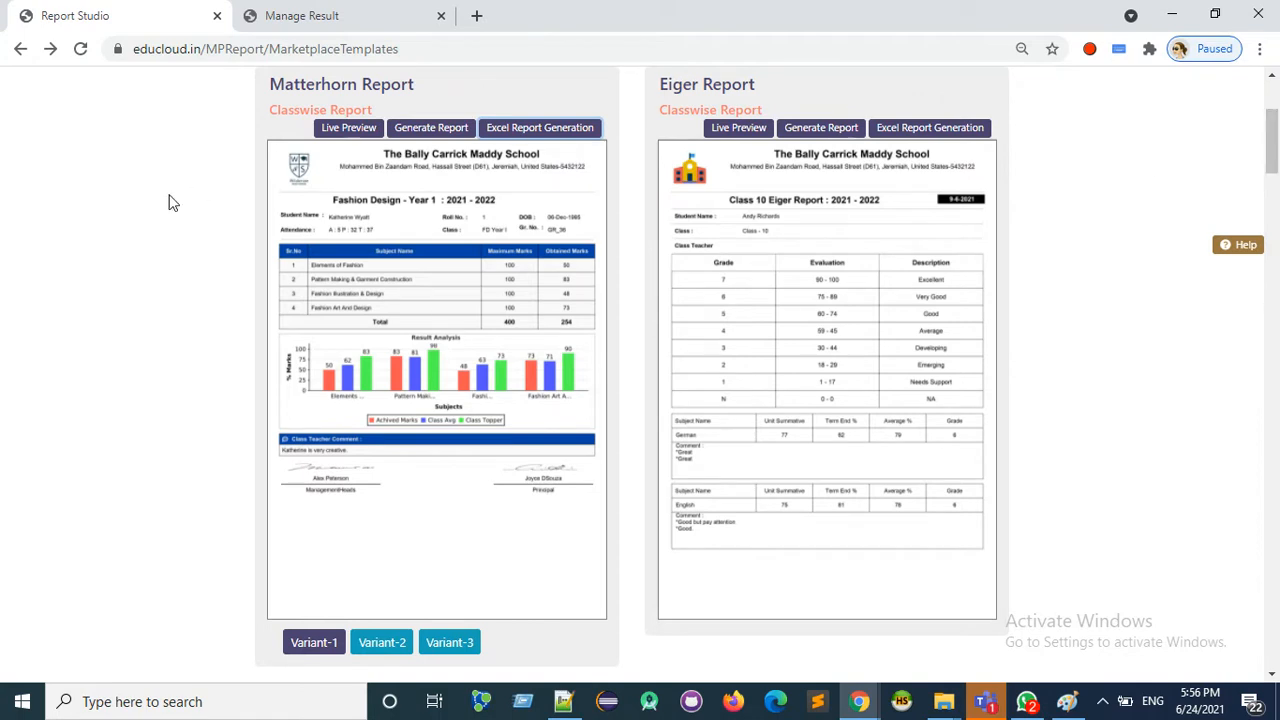
pyautogui.moveTo(347, 149)
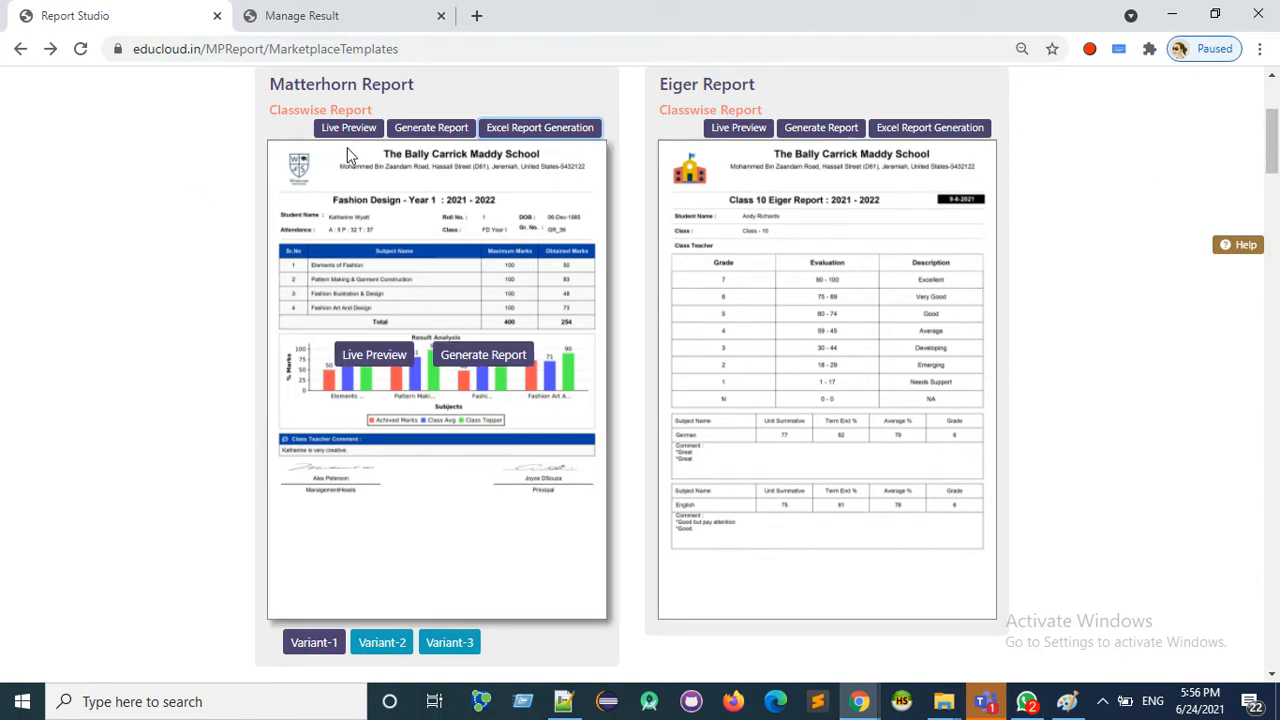
pyautogui.click(349, 133)
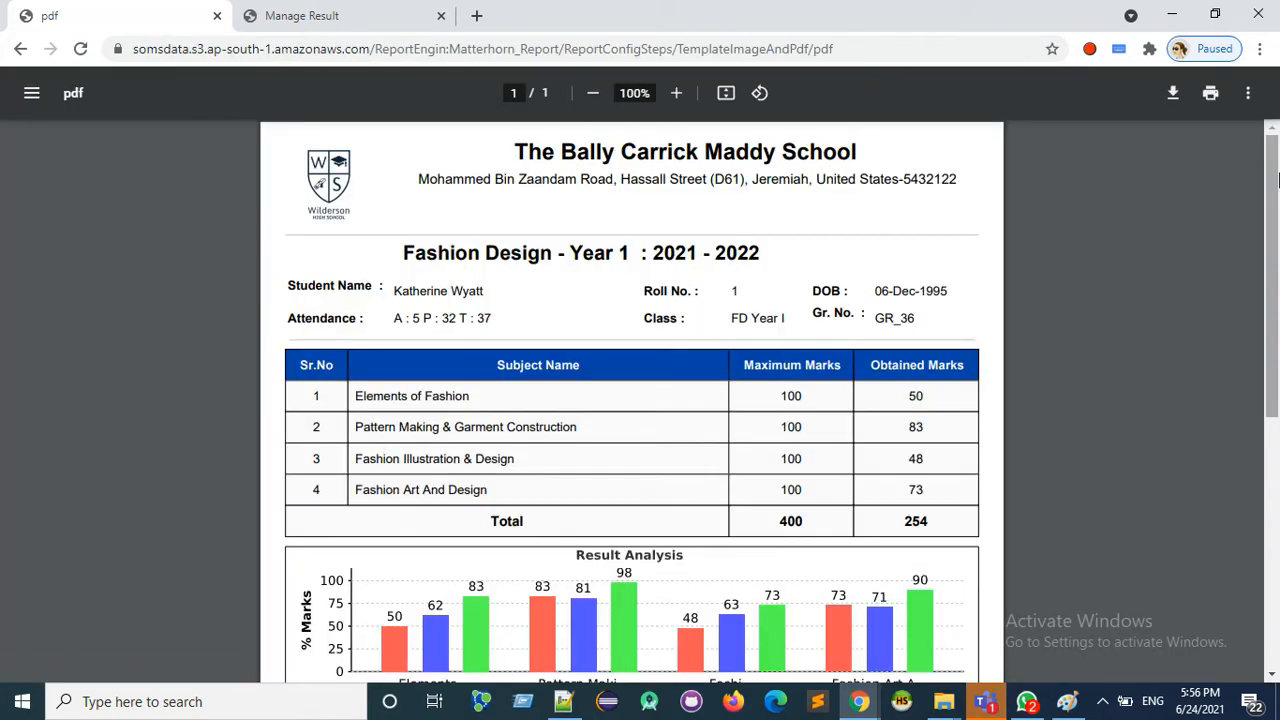
pyautogui.moveTo(1276, 178); pyautogui.dragTo(1276, 205)
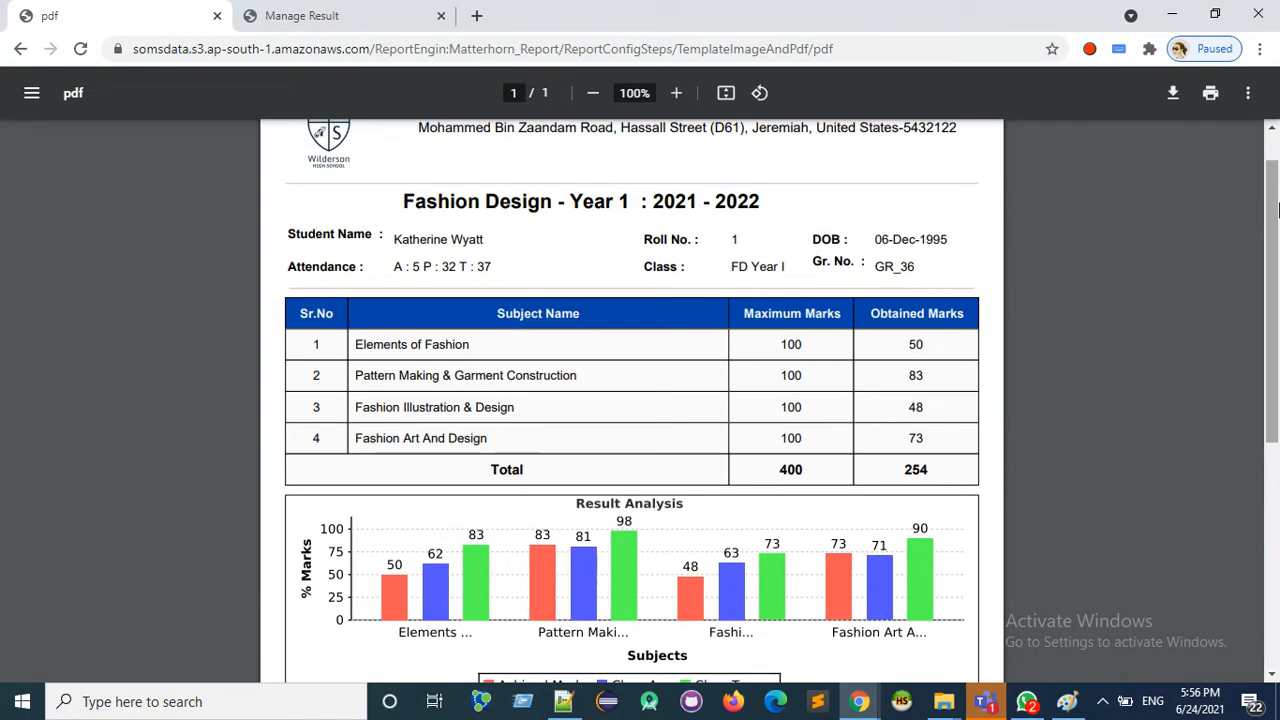
# Return to the Report Studio templates and start generating a report from the Matterhorn Report template
pyautogui.click(19, 49)
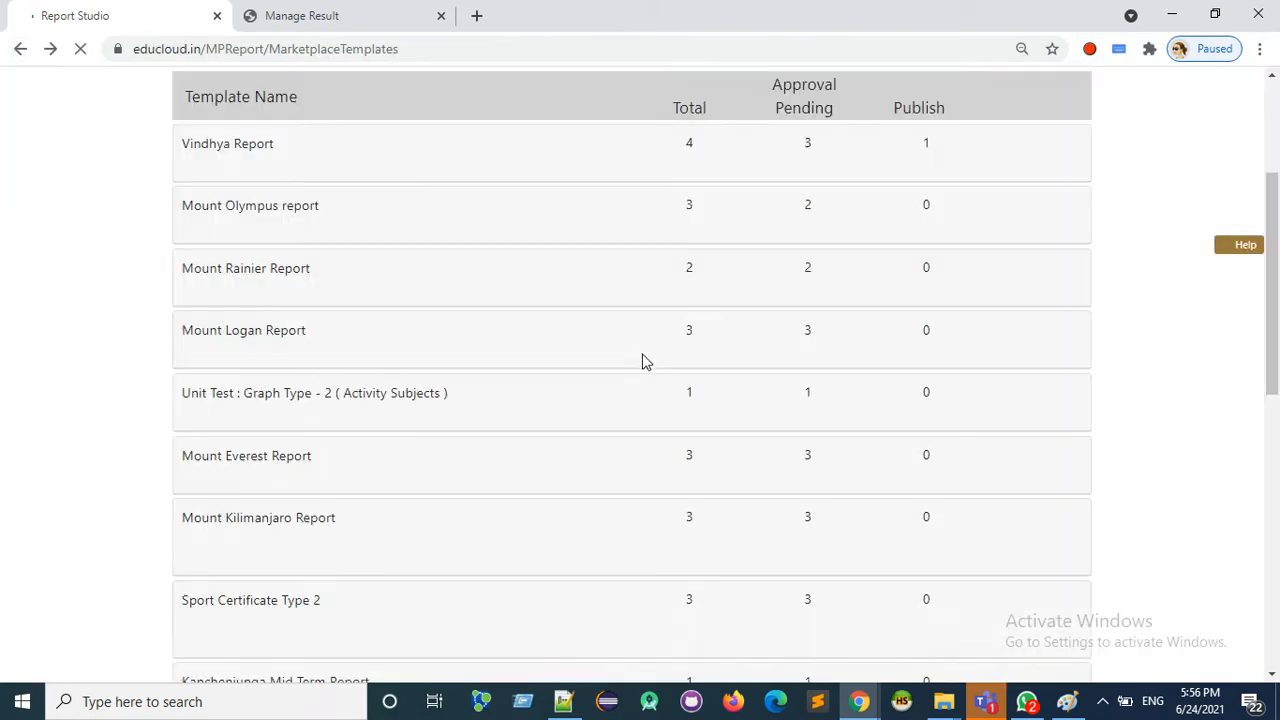
pyautogui.moveTo(1274, 272); pyautogui.dragTo(1275, 180)
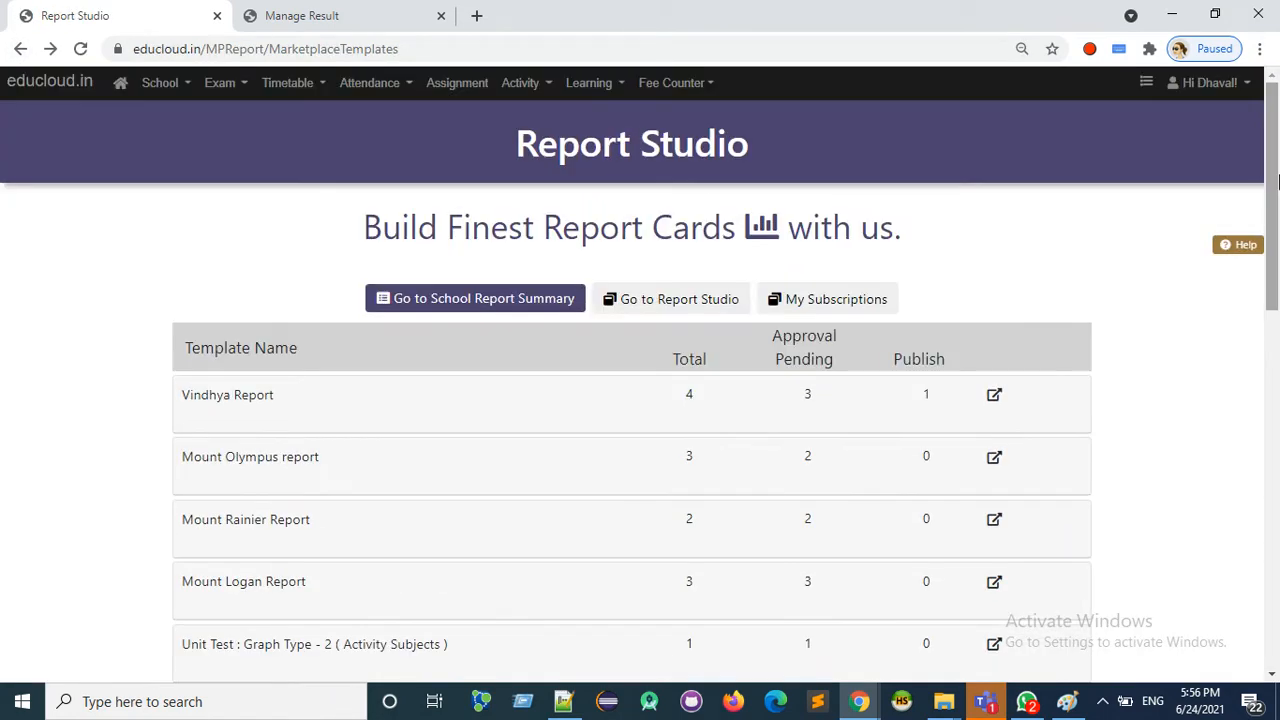
pyautogui.click(665, 306)
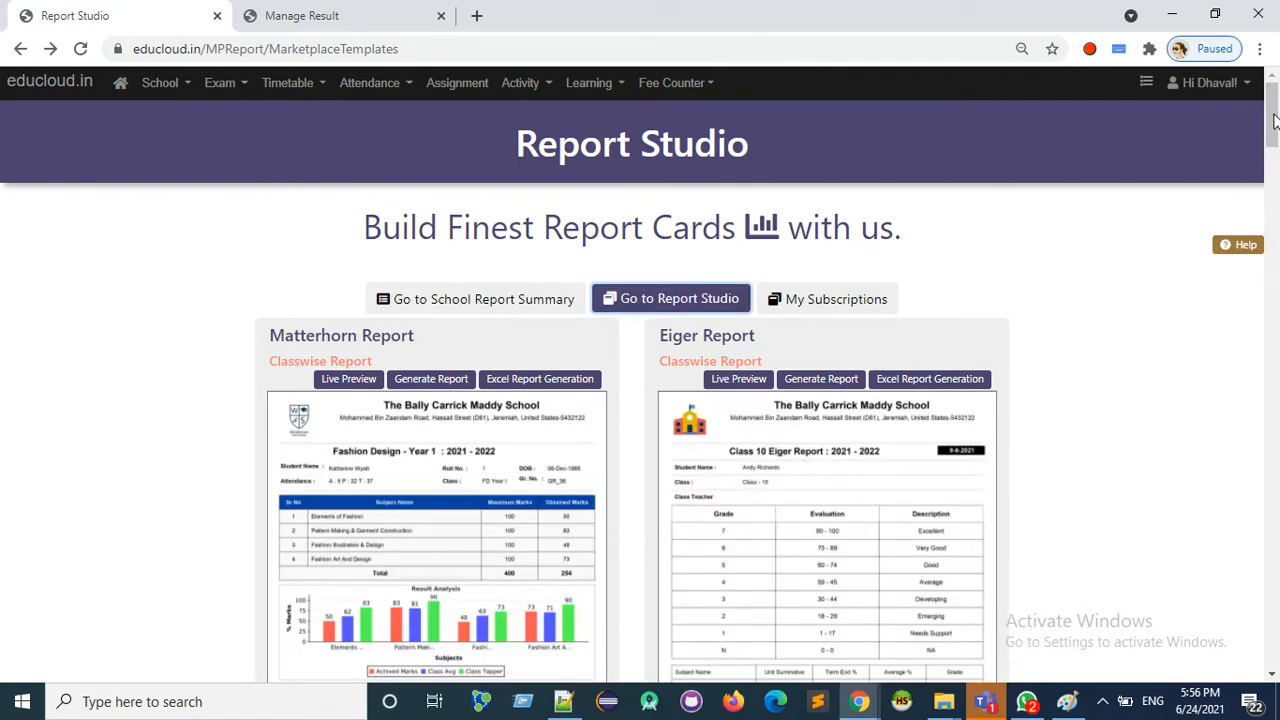
pyautogui.scroll(-3, 1275, 120)
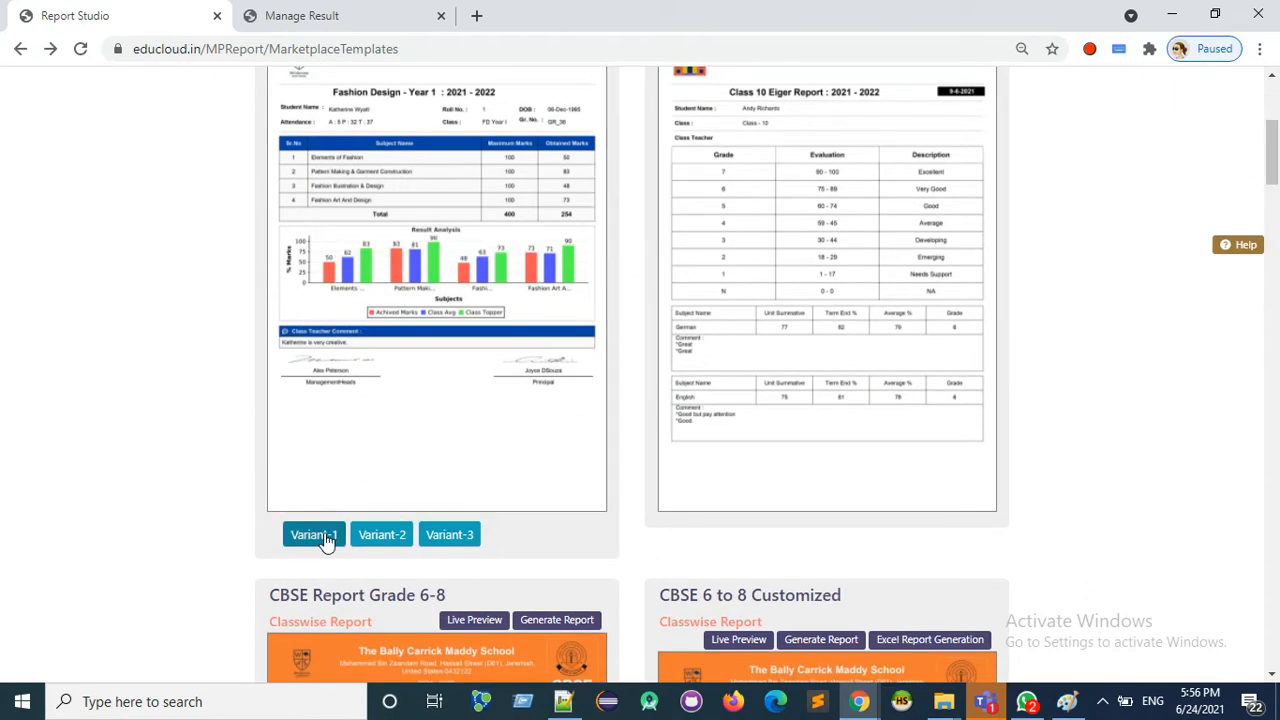
pyautogui.scroll(2, 1273, 148)
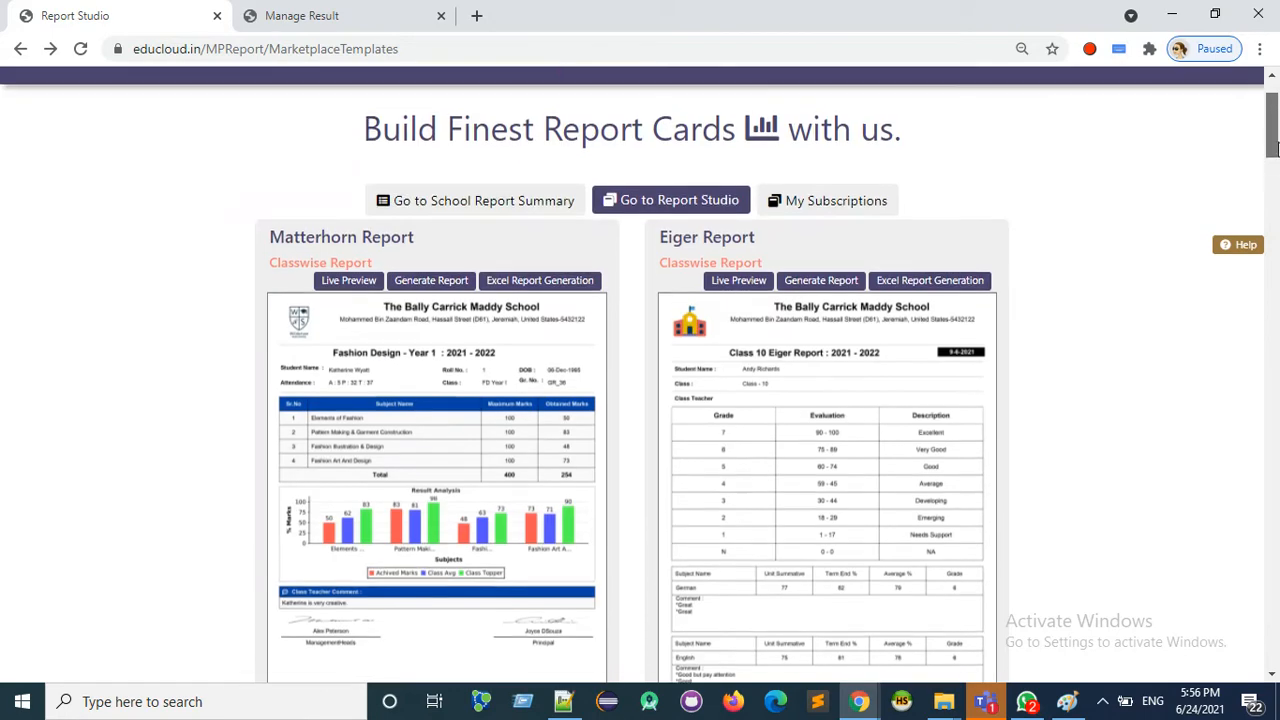
pyautogui.click(420, 290)
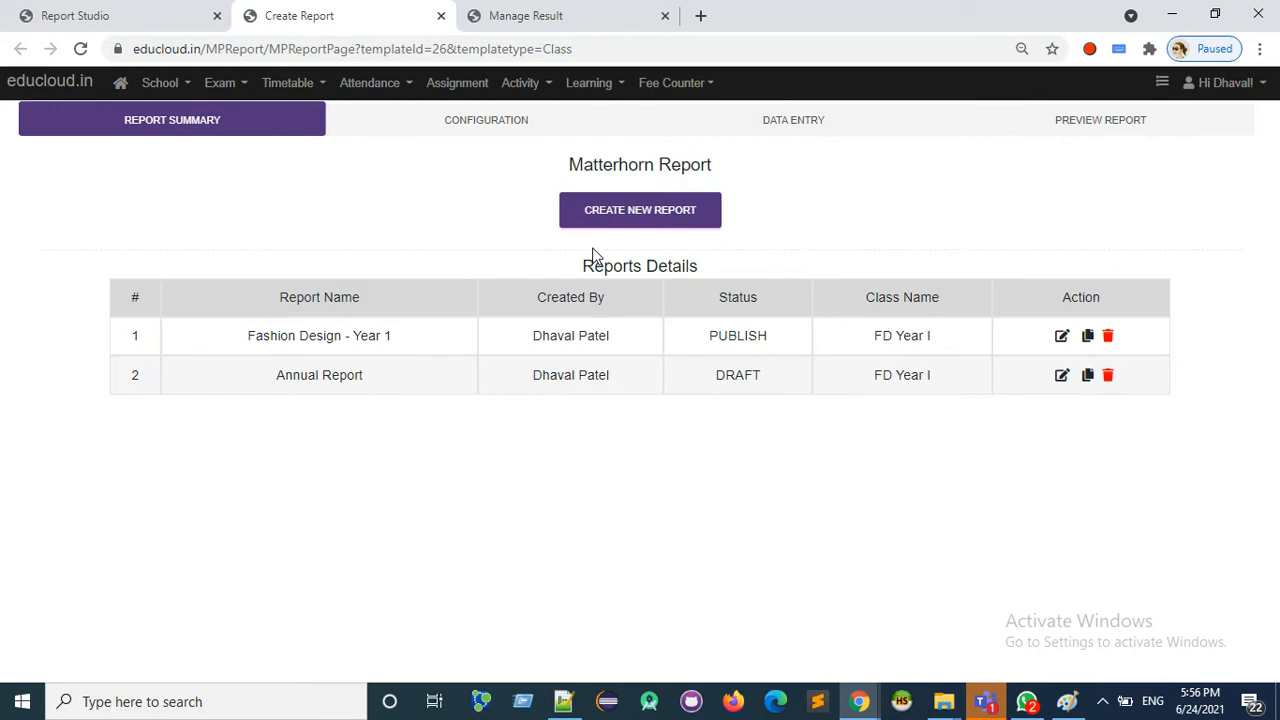
# Create a new Matterhorn report for the class FD Year I
pyautogui.click(633, 215)
pyautogui.click(566, 352)
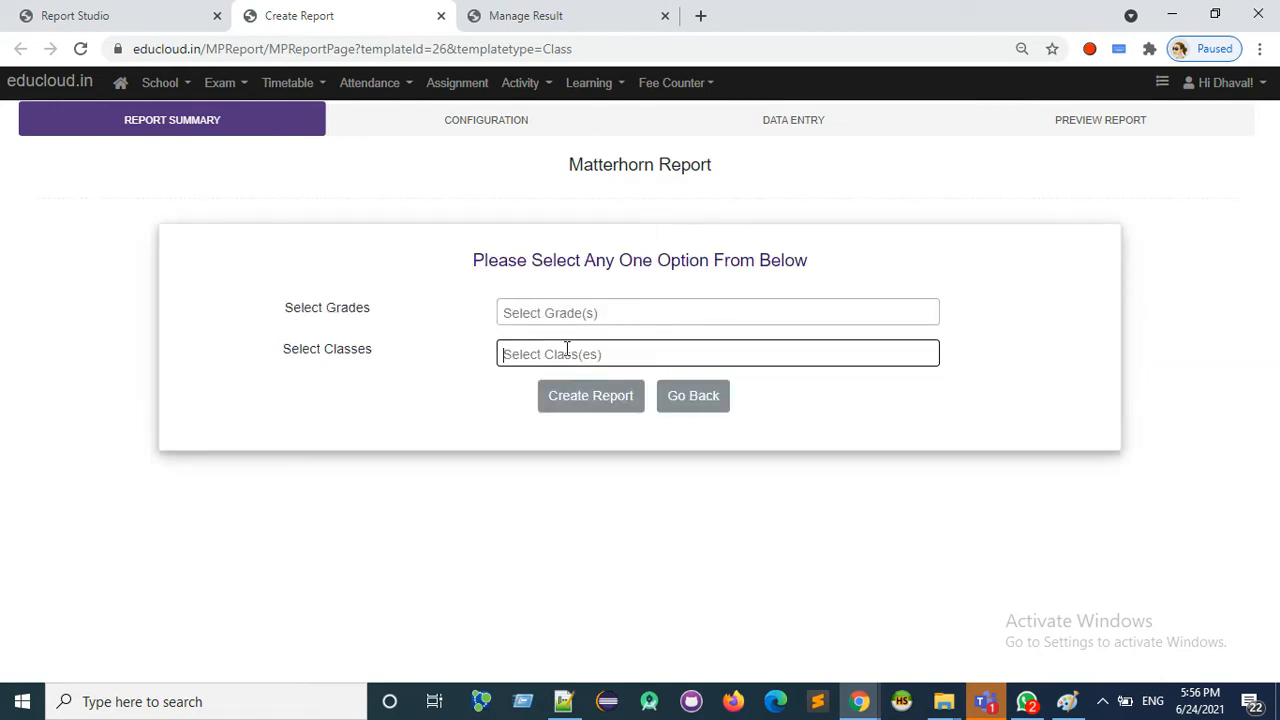
pyautogui.write('fd')
pyautogui.press('Return')
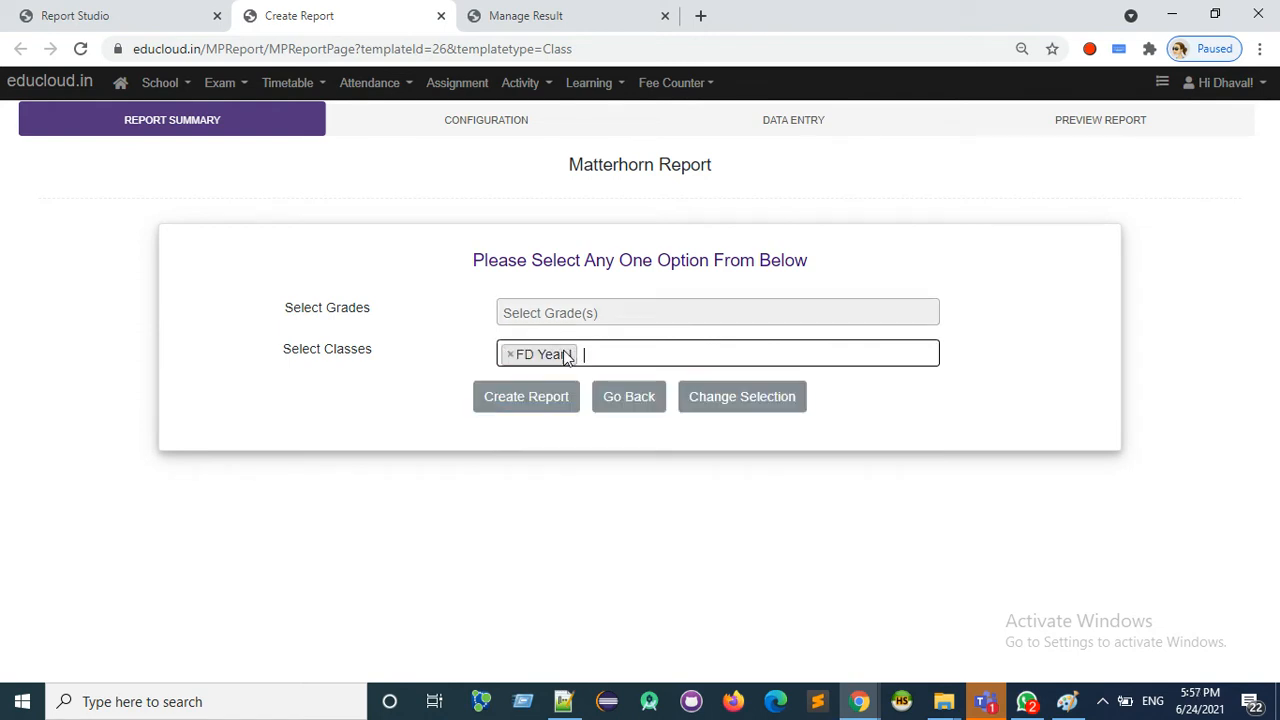
pyautogui.click(502, 408)
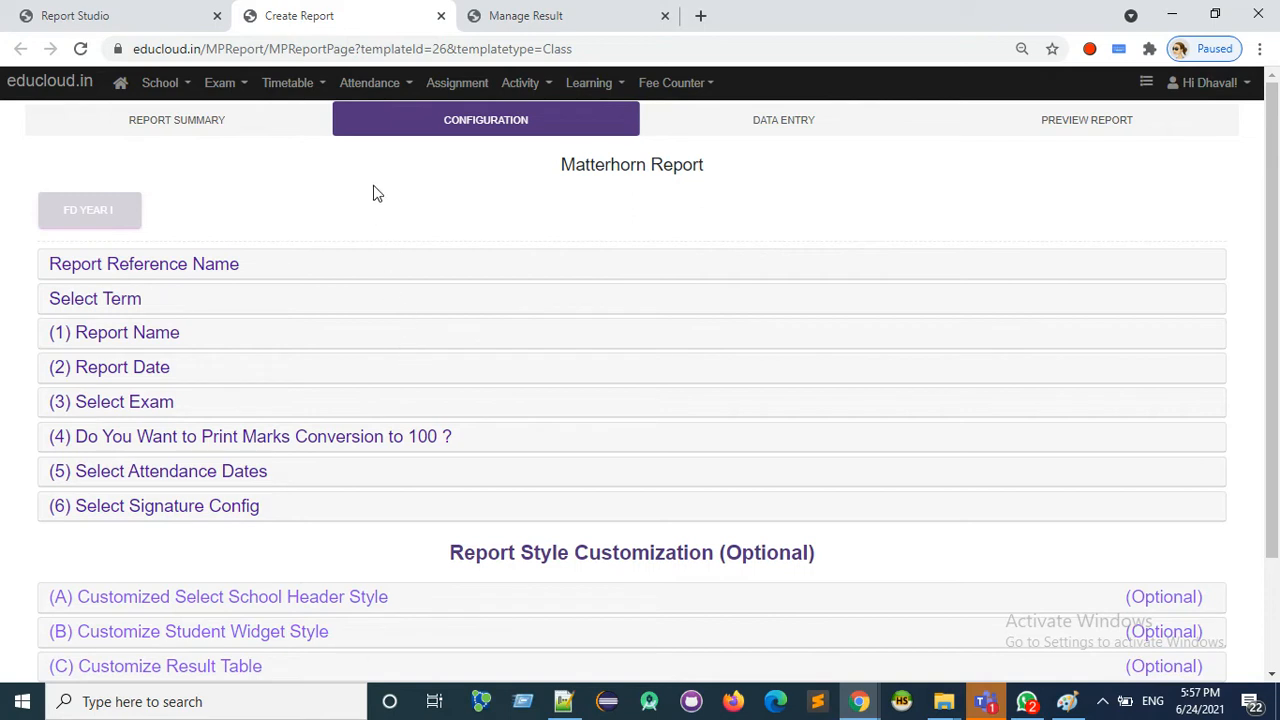
# Set the report reference name to "FD 1" and choose Term 1 as the term
pyautogui.click(191, 266)
pyautogui.click(180, 304)
pyautogui.write('R')
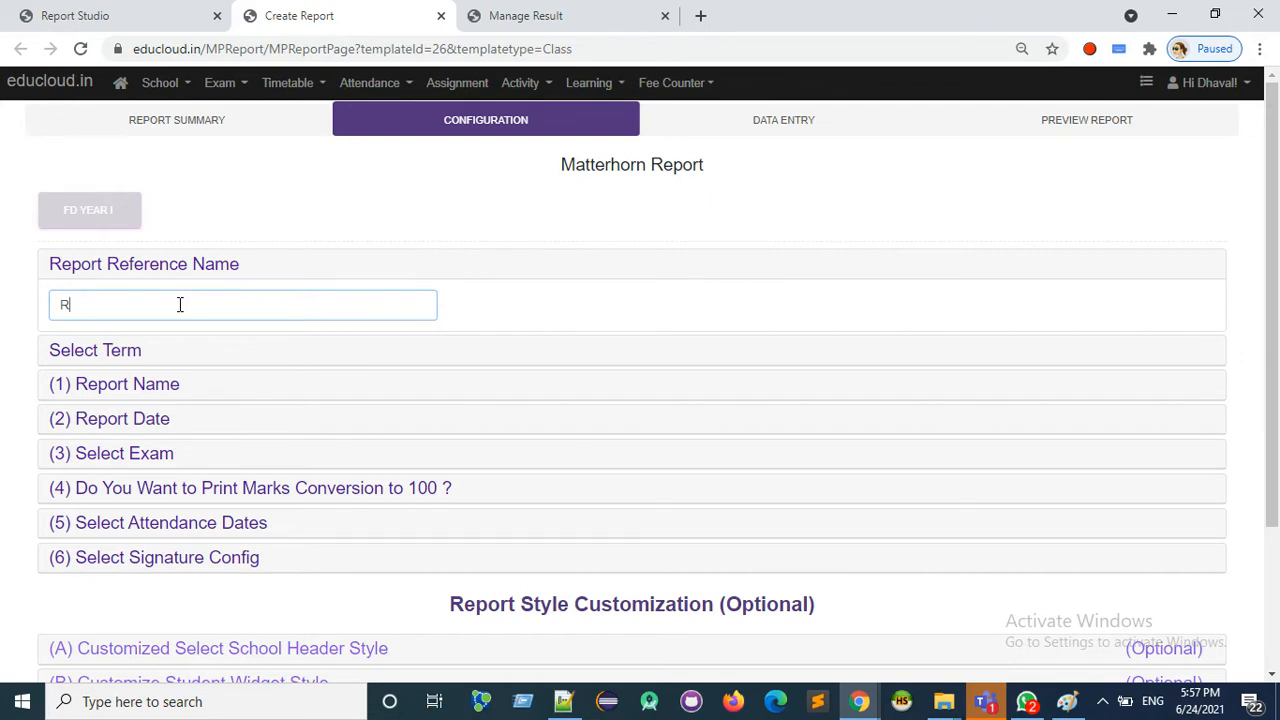
pyautogui.press('BackSpace')
pyautogui.write('FD')
pyautogui.click(128, 358)
pyautogui.click(135, 397)
pyautogui.click(133, 430)
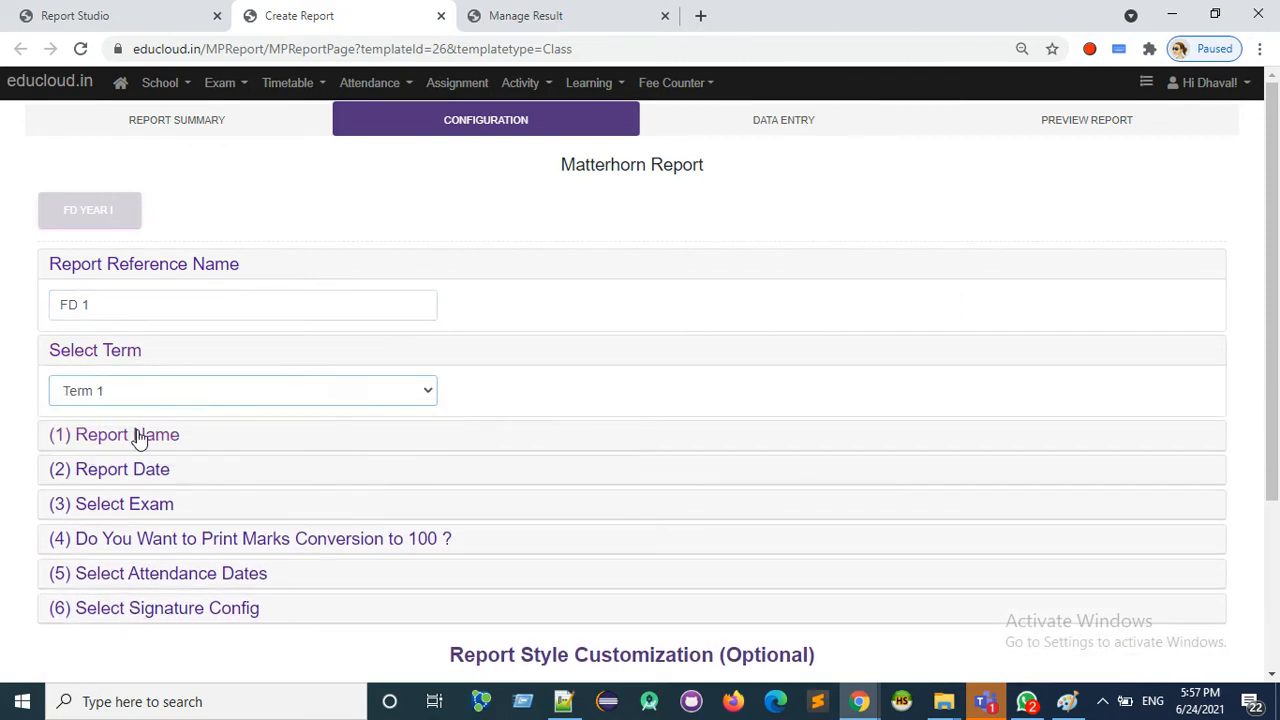
# Name the report "Annual Report" and set its report date to 24-6-2021
pyautogui.click(140, 436)
pyautogui.click(138, 474)
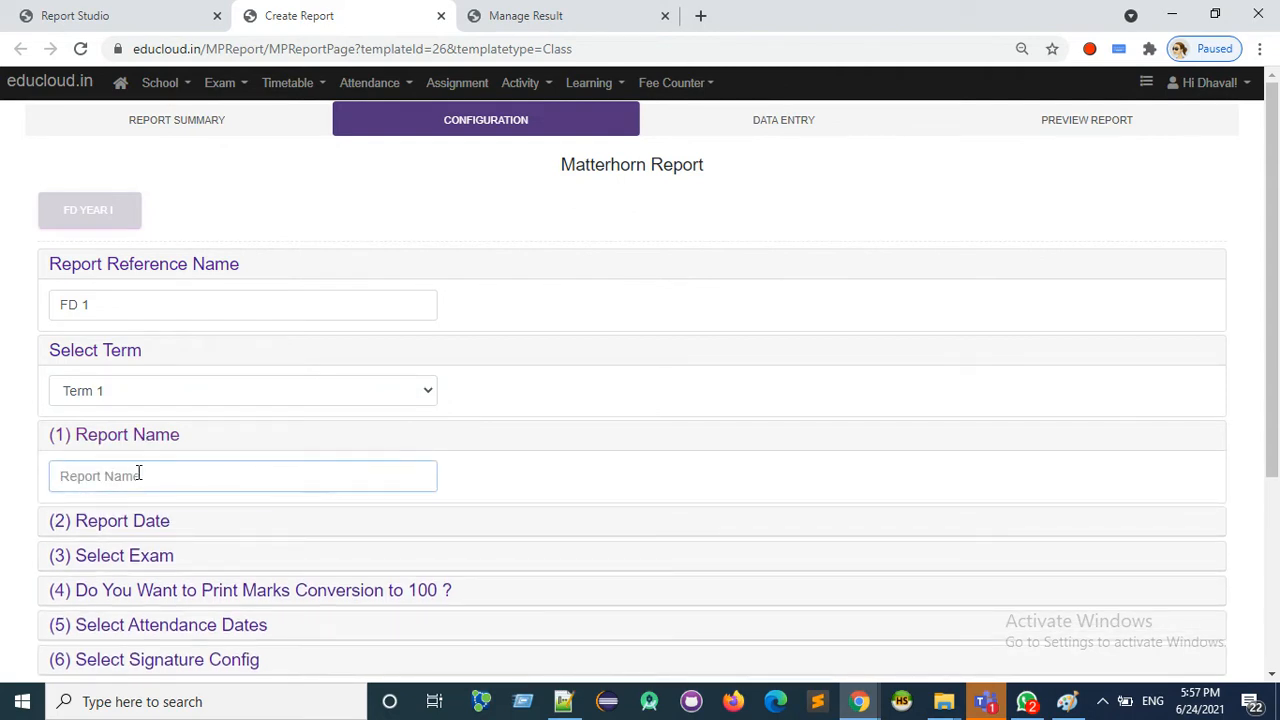
pyautogui.write('Annual Report')
pyautogui.click(138, 528)
pyautogui.click(150, 561)
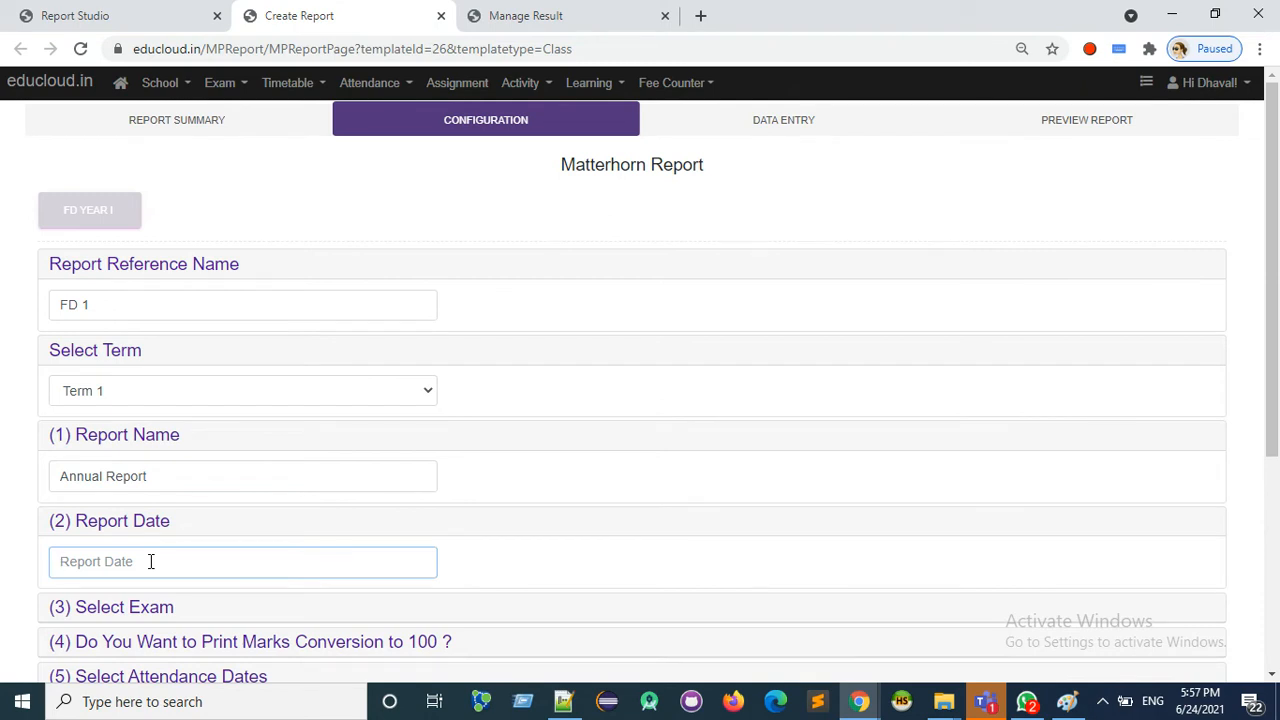
pyautogui.scroll(-2, 1268, 371)
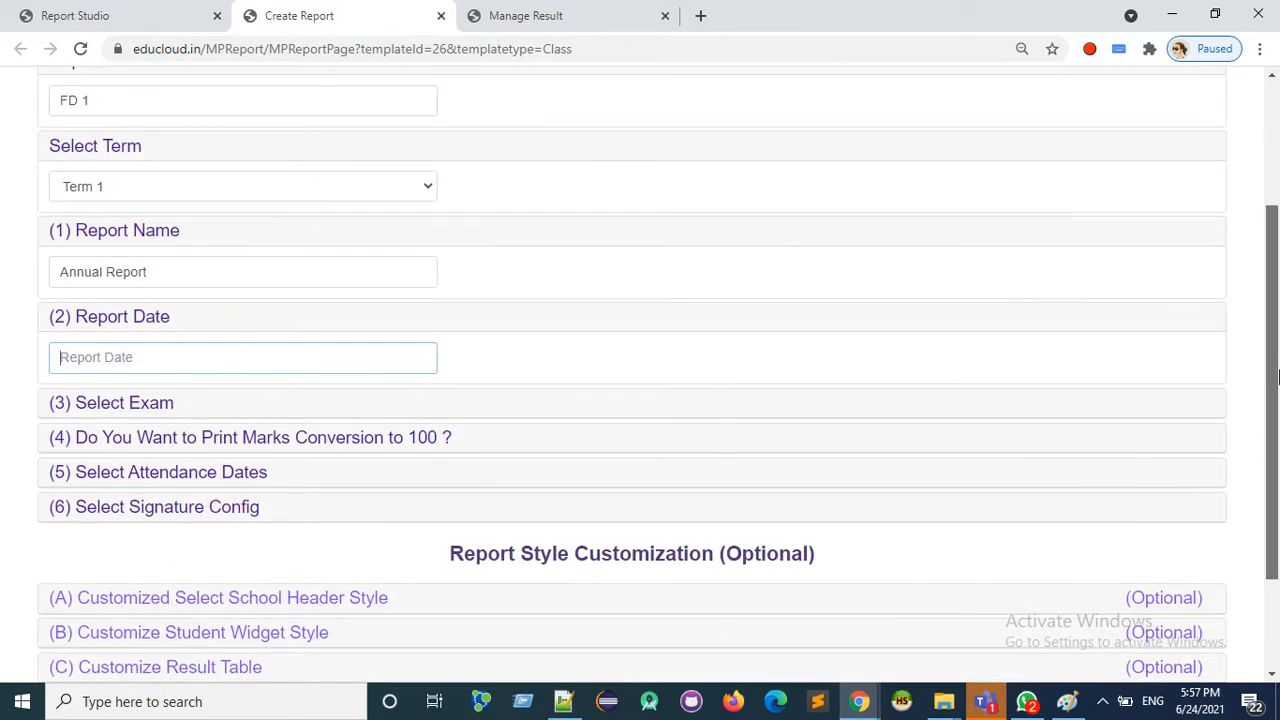
pyautogui.moveTo(1276, 375); pyautogui.dragTo(1276, 409)
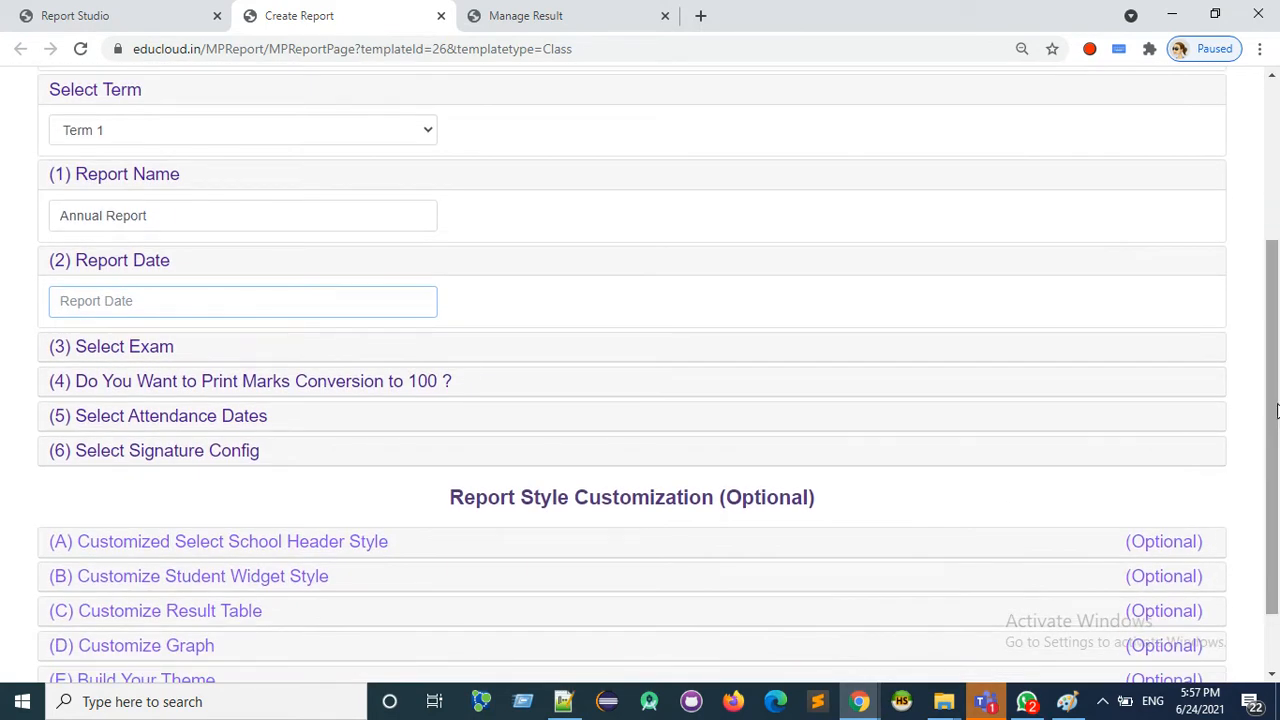
pyautogui.write('24-')
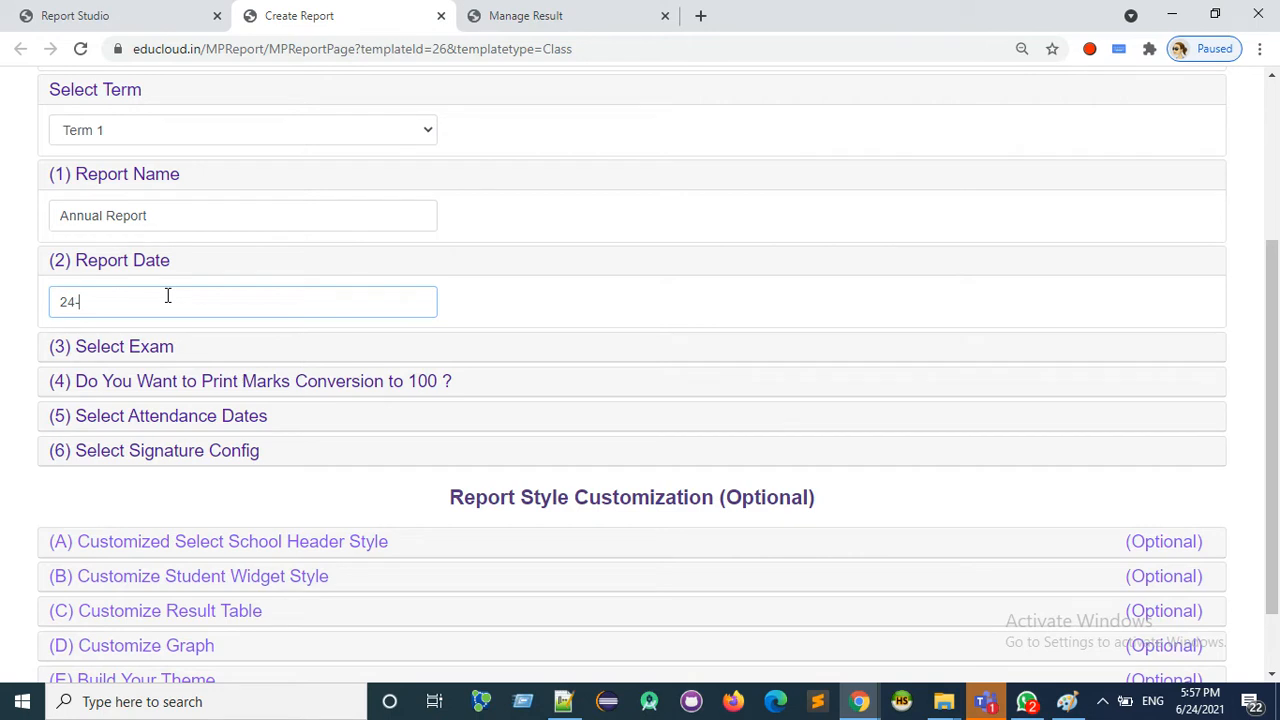
pyautogui.write('6-2021')
# Filter the exam selection by the subject Elements of Fashion and add the exam FE_4_2021-Elements of Fashion
pyautogui.click(177, 358)
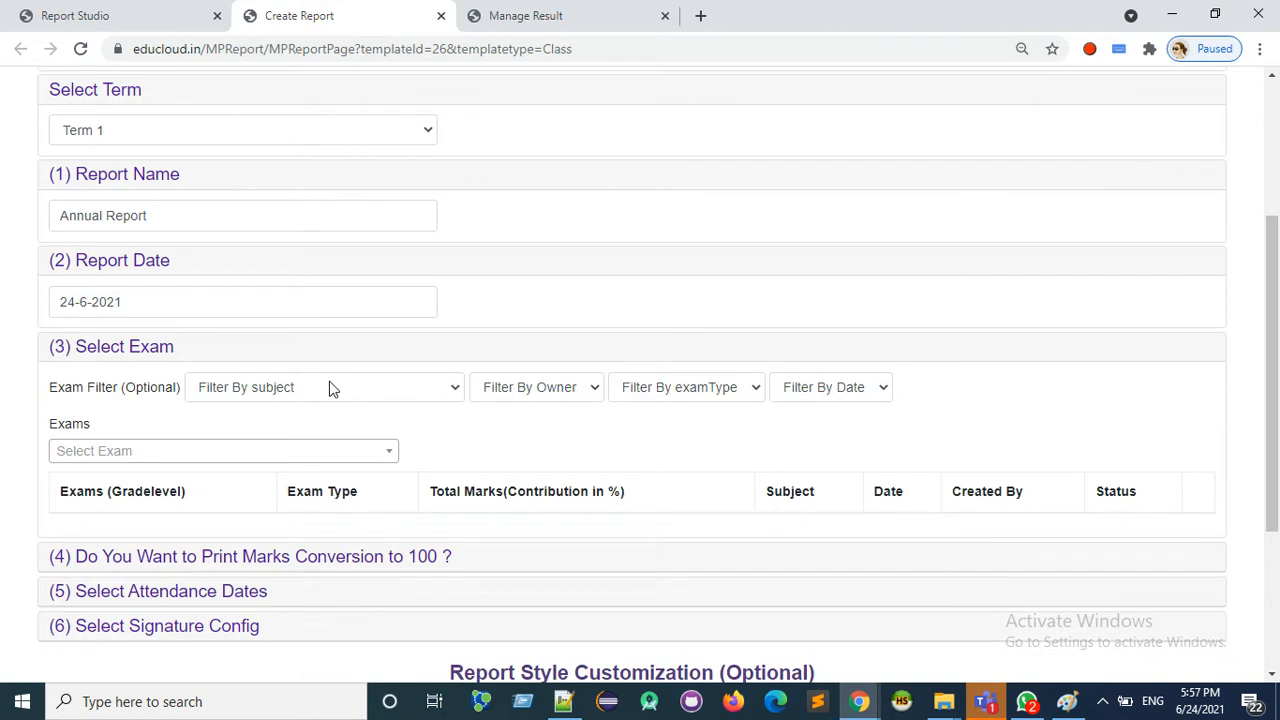
pyautogui.click(333, 387)
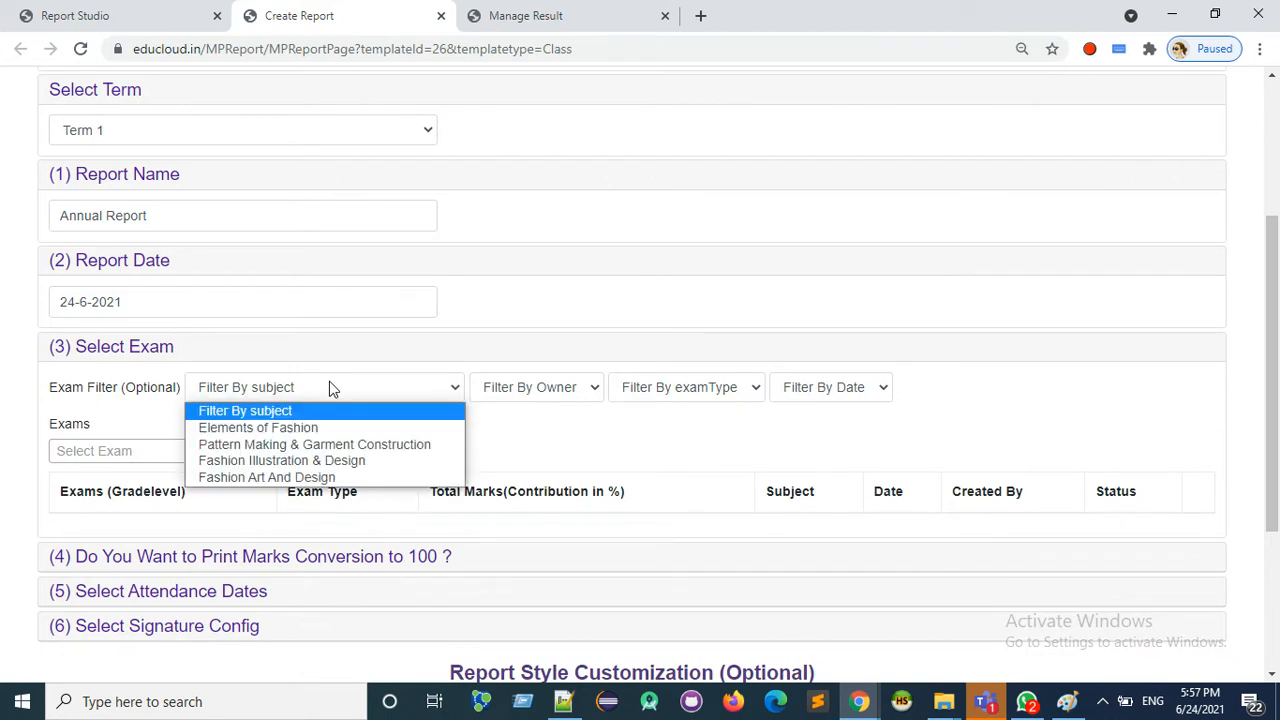
pyautogui.click(699, 386)
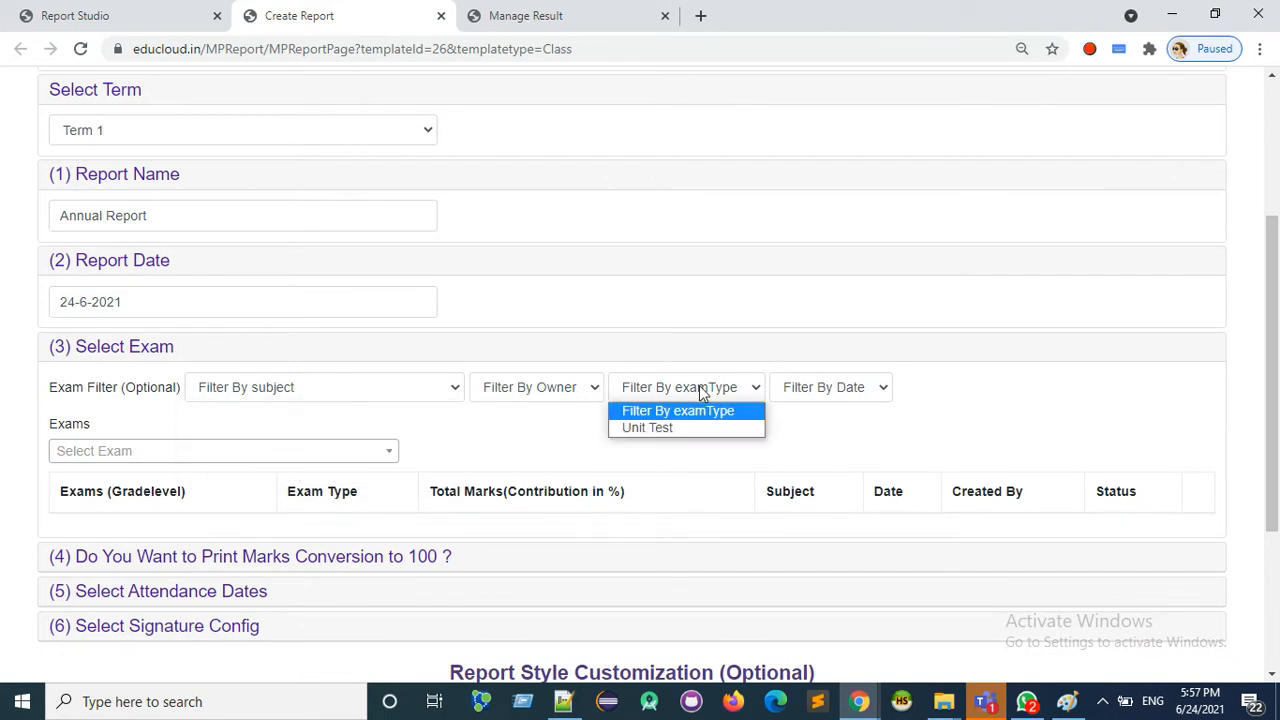
pyautogui.click(357, 398)
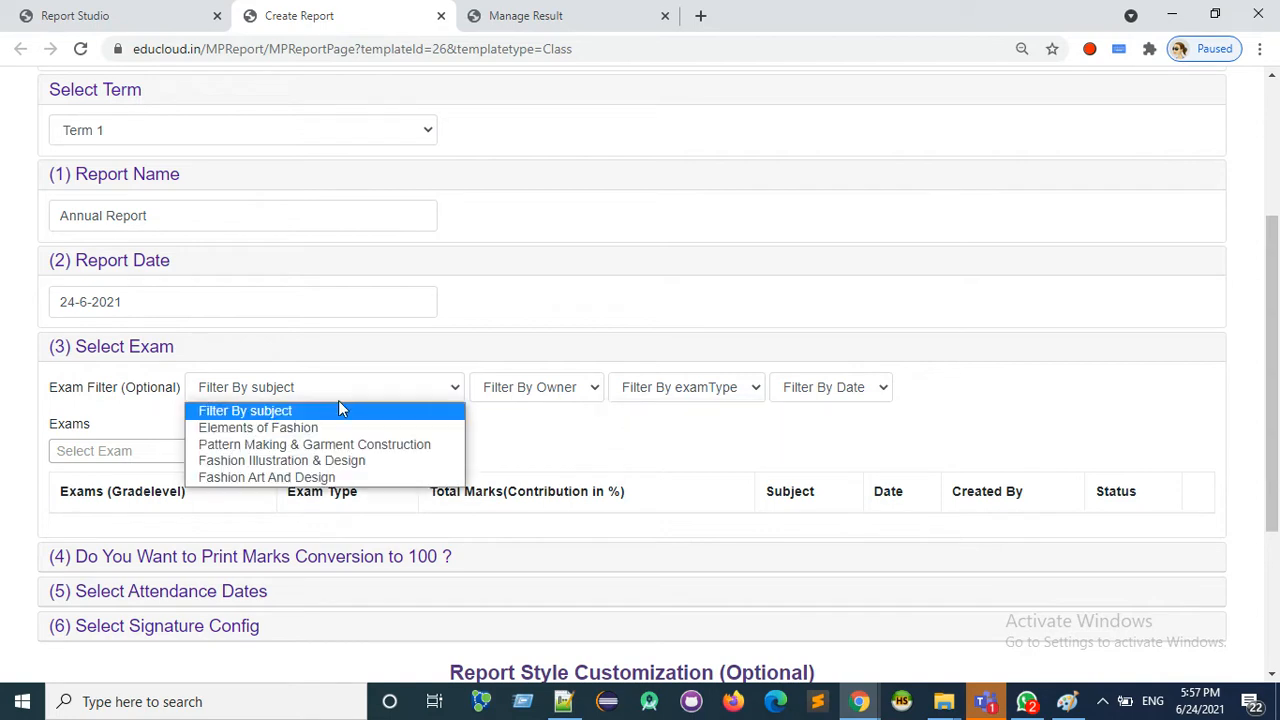
pyautogui.click(328, 428)
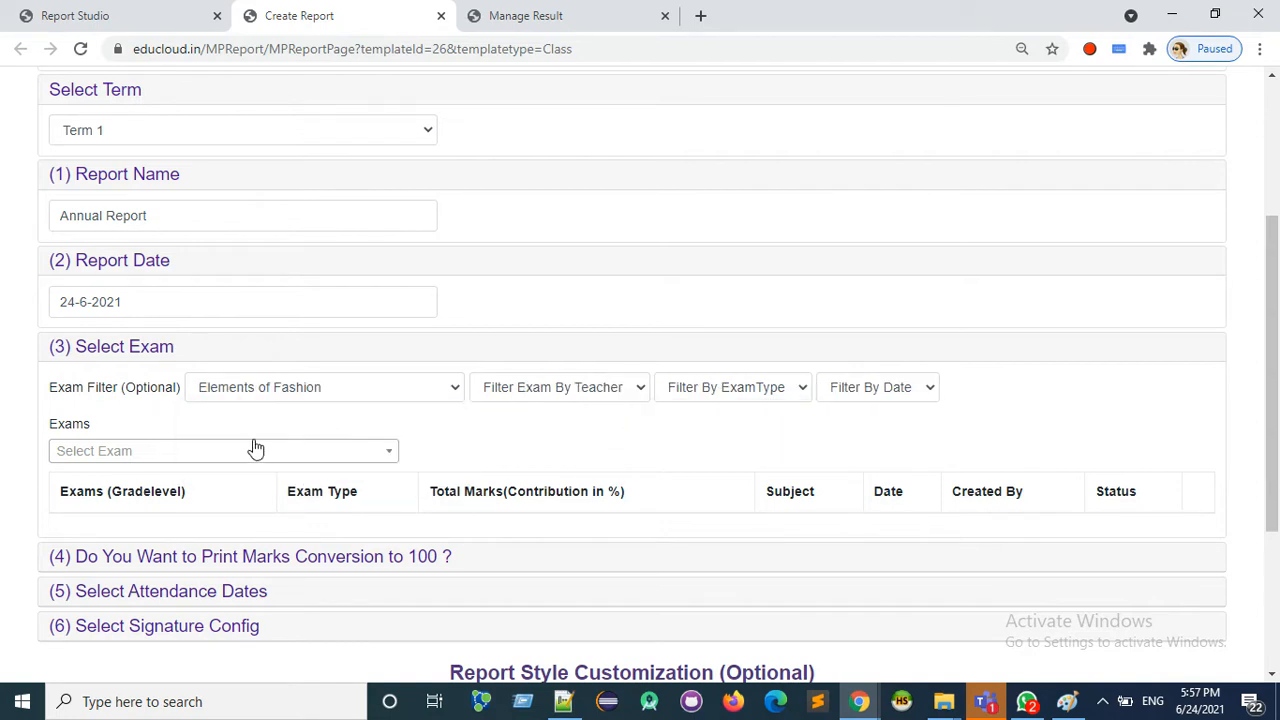
pyautogui.click(253, 451)
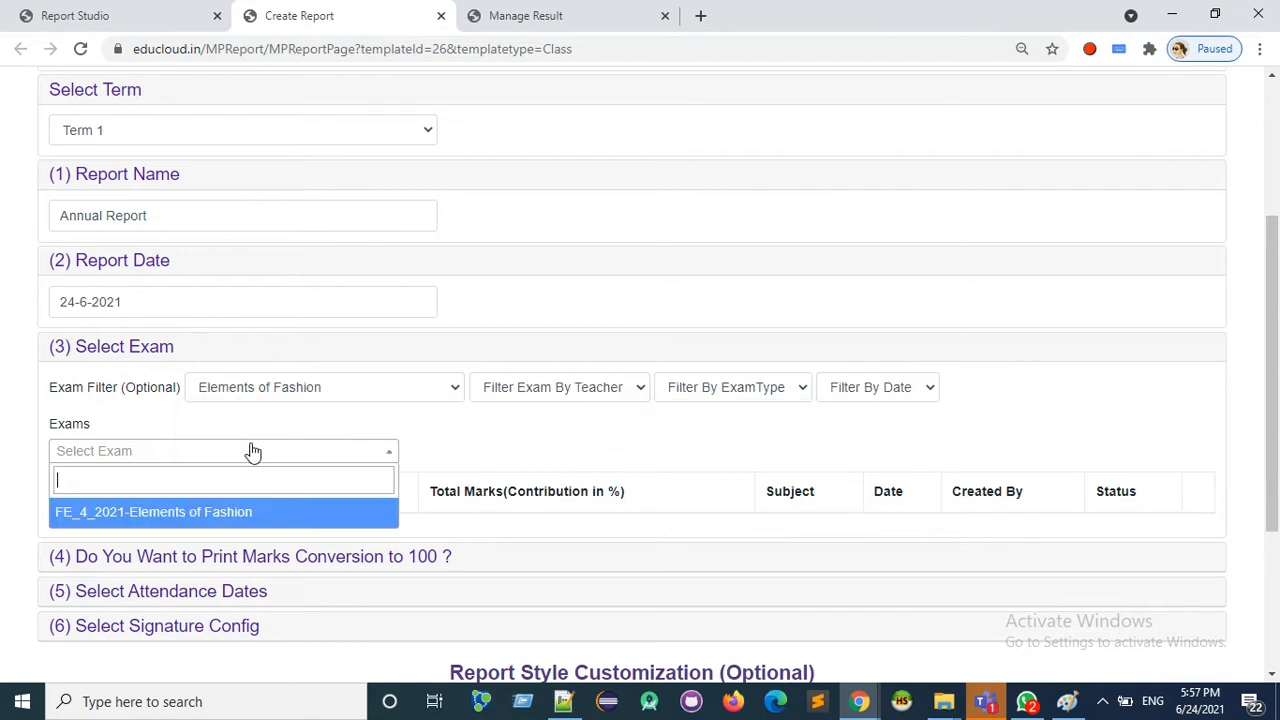
pyautogui.click(226, 515)
# Filter the exams by Pattern Making & Garment Construction and add FE_4_2021-Pattern Making & Garment Construction to the report
pyautogui.click(318, 396)
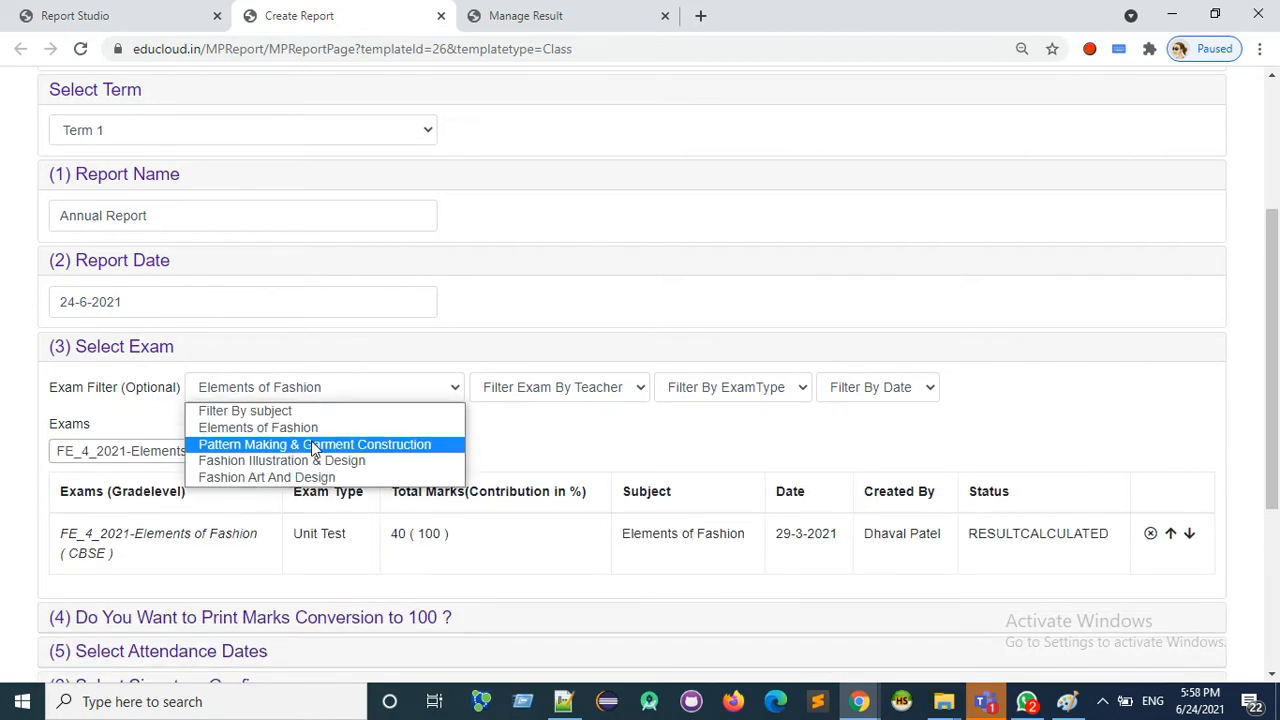
pyautogui.click(313, 446)
pyautogui.click(263, 451)
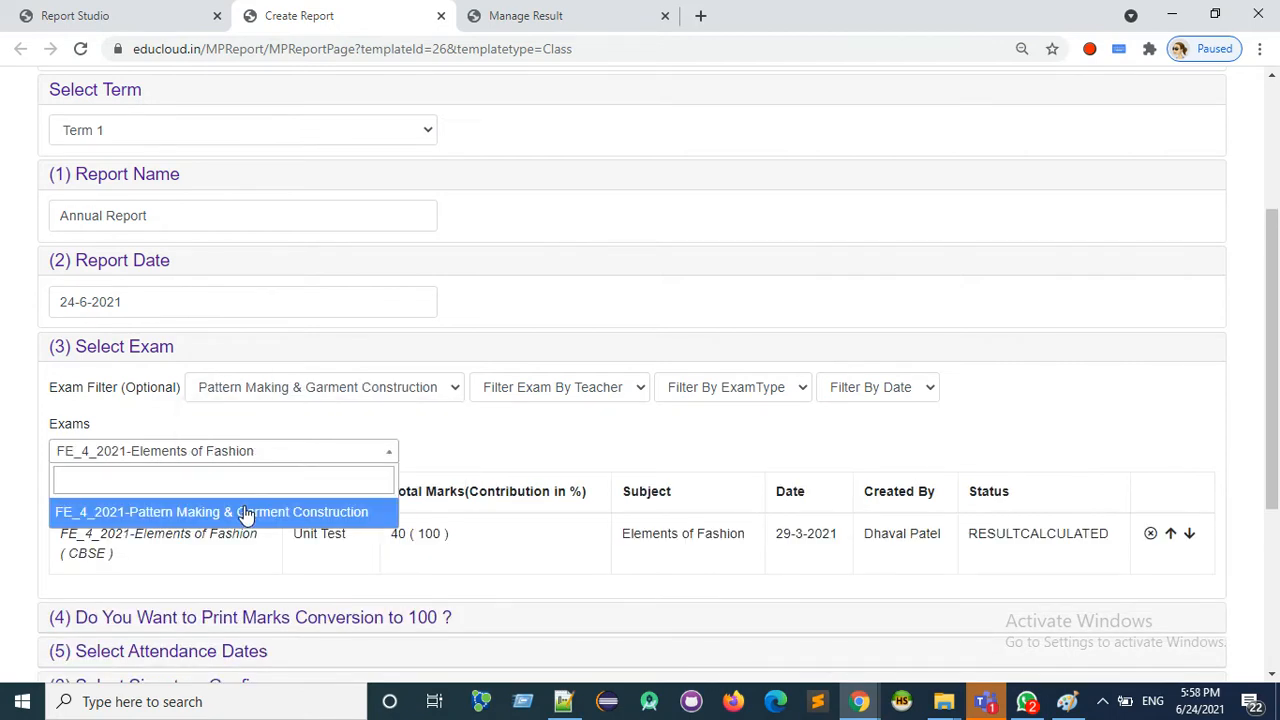
pyautogui.click(251, 515)
# Filter the exams by Fashion Illustration & Design and add FE_4_2021-Fashion Illustration & Design to the report
pyautogui.click(310, 396)
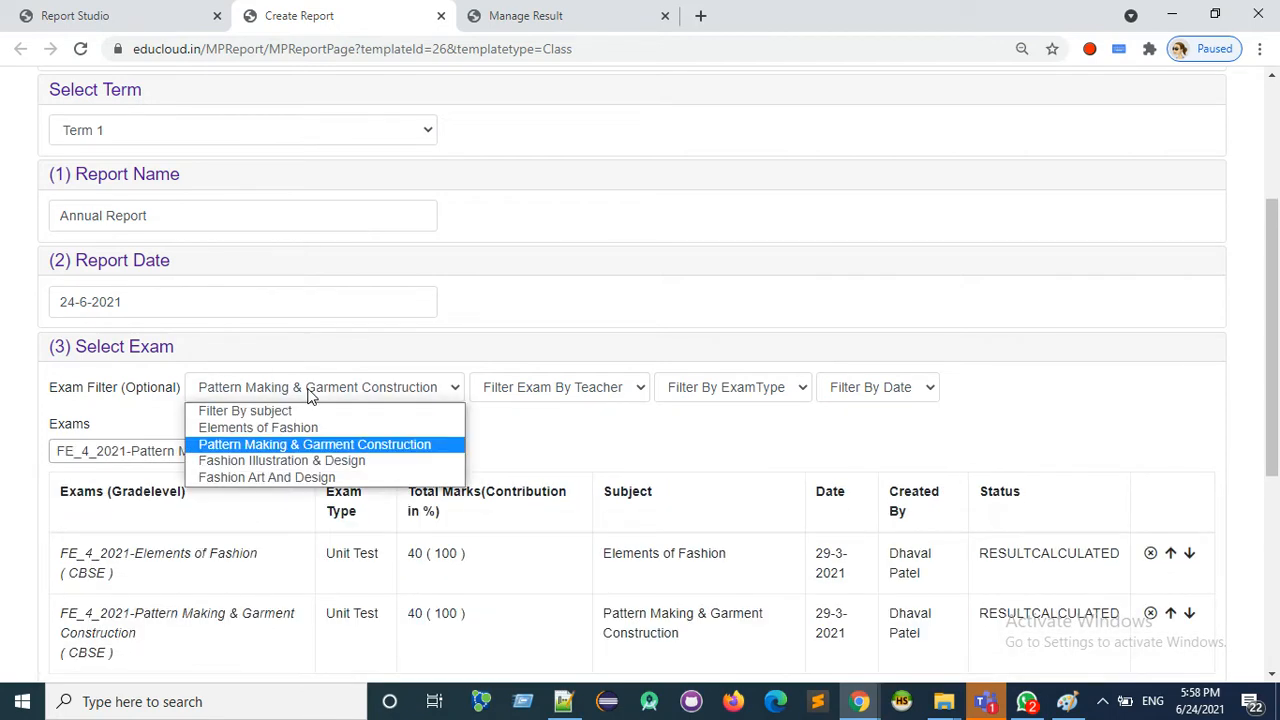
pyautogui.click(266, 460)
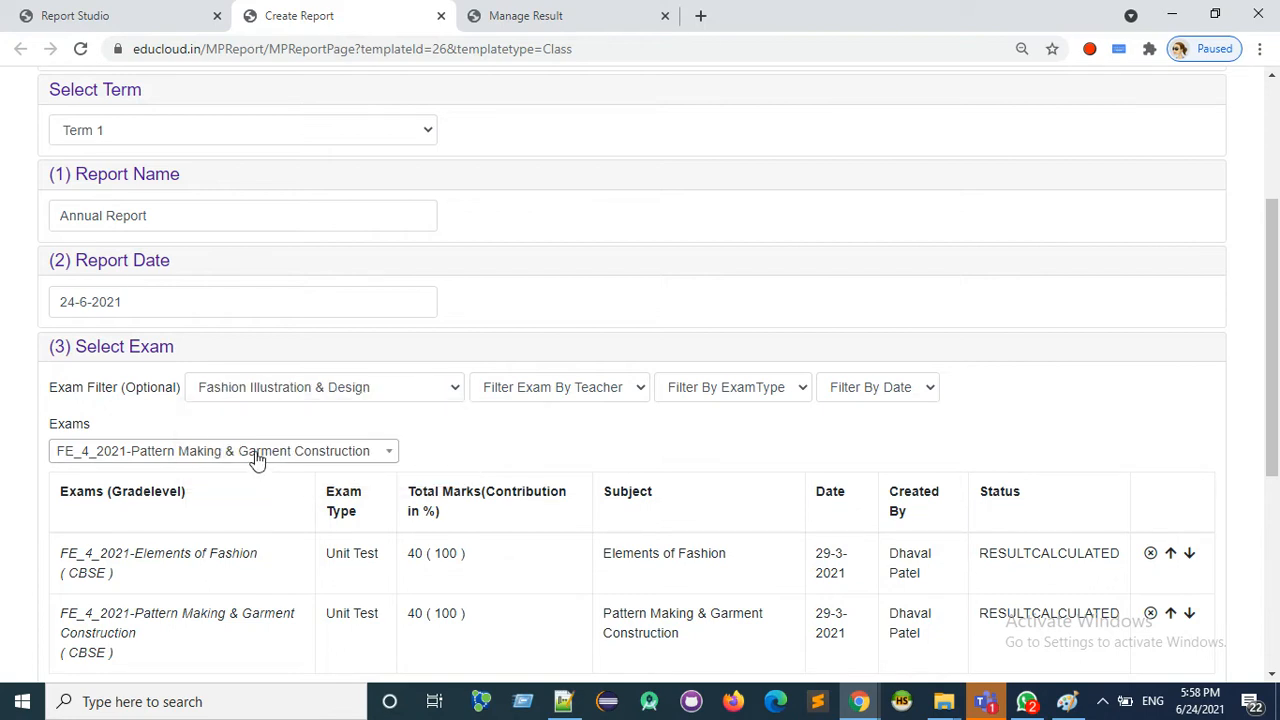
pyautogui.click(253, 458)
pyautogui.click(229, 505)
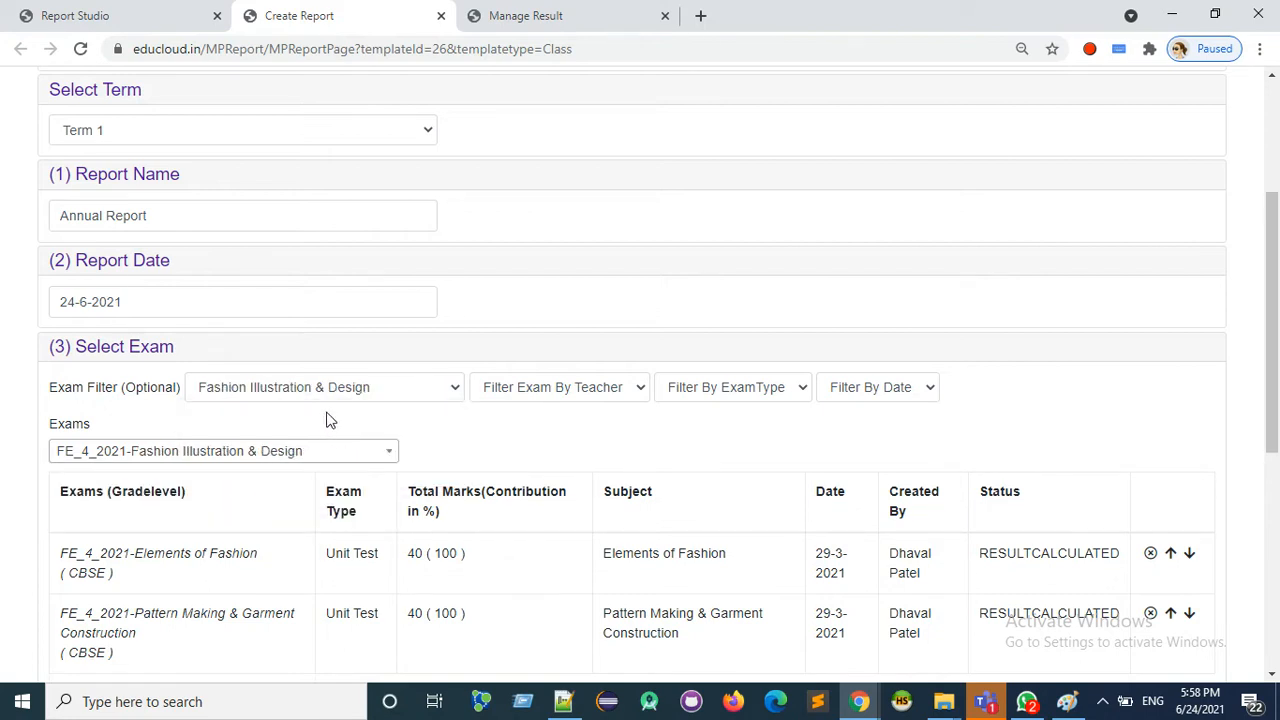
# Filter the exams by Fashion Art And Design and add FE_4_2021-Fashion Art And Design to the report
pyautogui.click(363, 387)
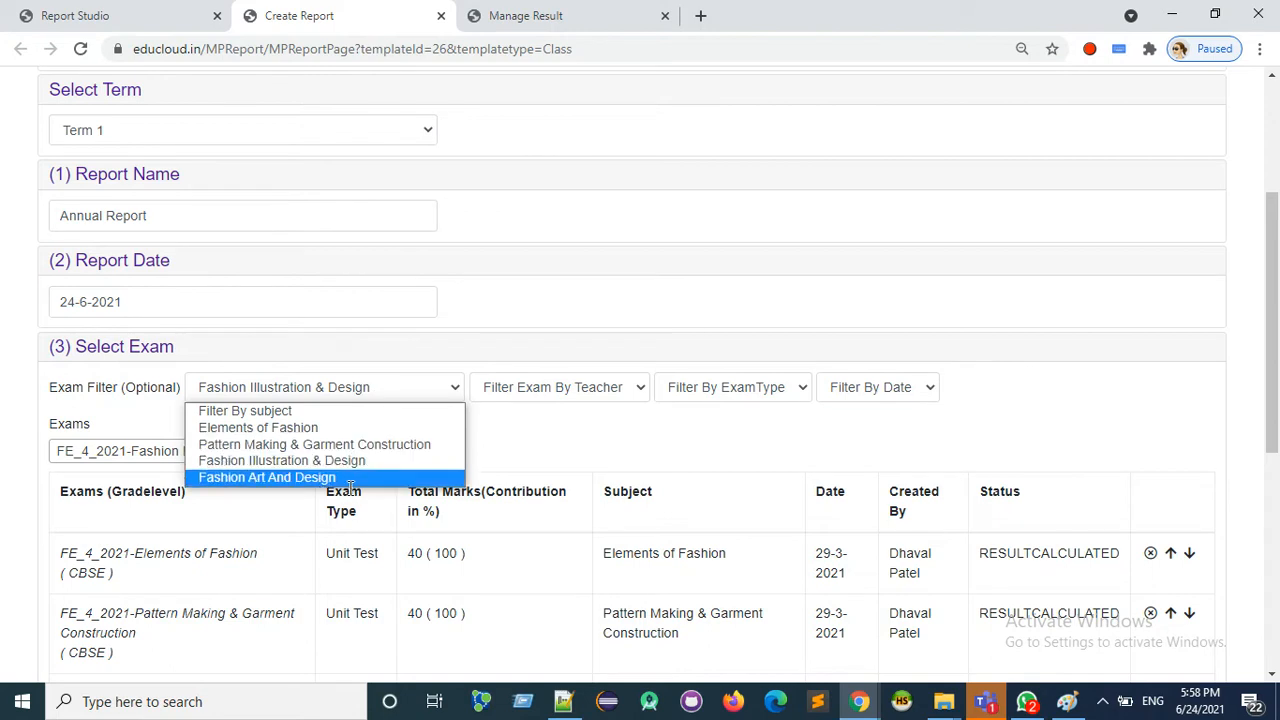
pyautogui.click(333, 462)
pyautogui.click(347, 390)
pyautogui.click(316, 475)
pyautogui.click(288, 457)
pyautogui.click(257, 514)
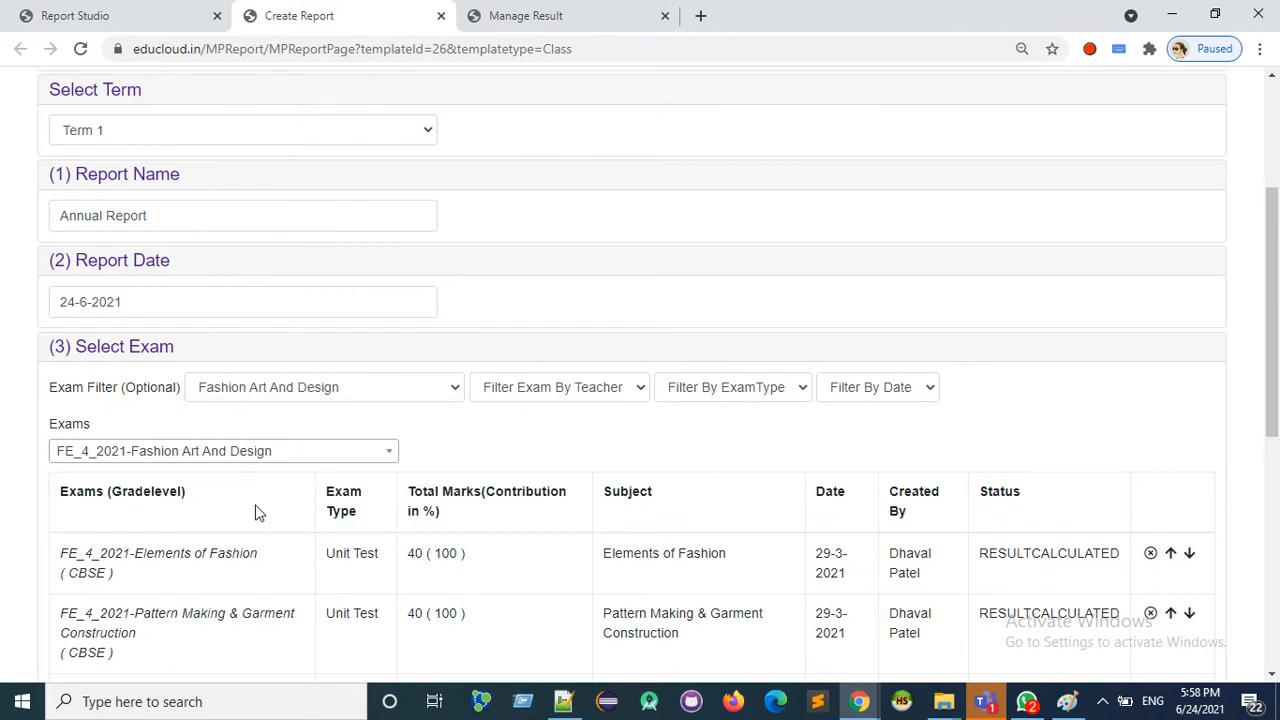
# Enable printing of the marks conversion to 100 for the report
pyautogui.moveTo(1275, 420); pyautogui.dragTo(1275, 527)
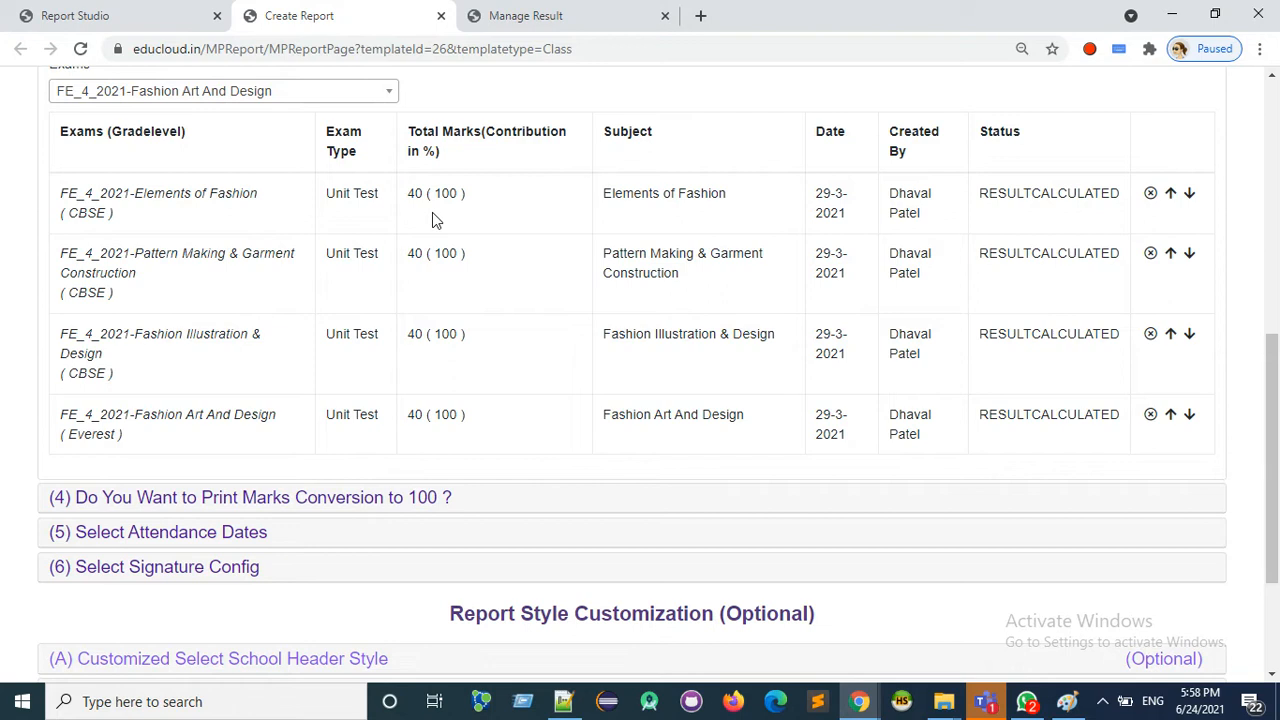
pyautogui.click(343, 507)
pyautogui.click(55, 537)
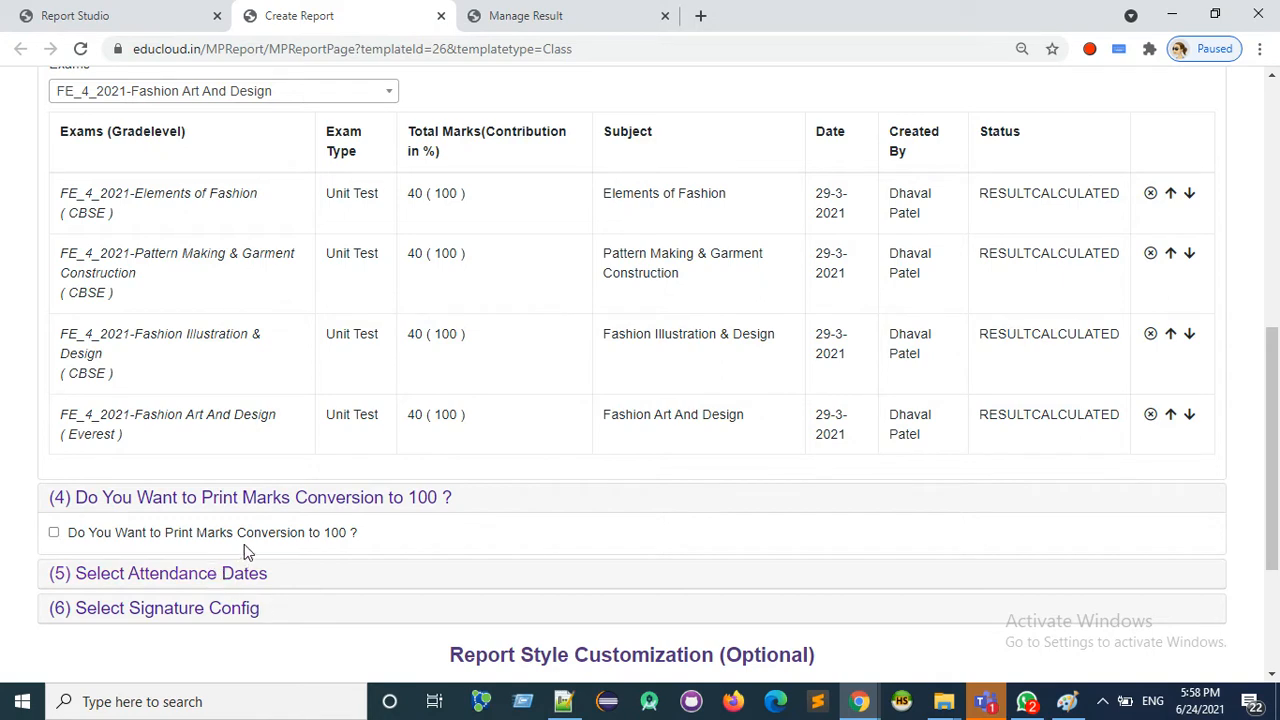
pyautogui.click(55, 532)
# Set the attendance dates to Term 1, keeping the term's date range
pyautogui.click(138, 575)
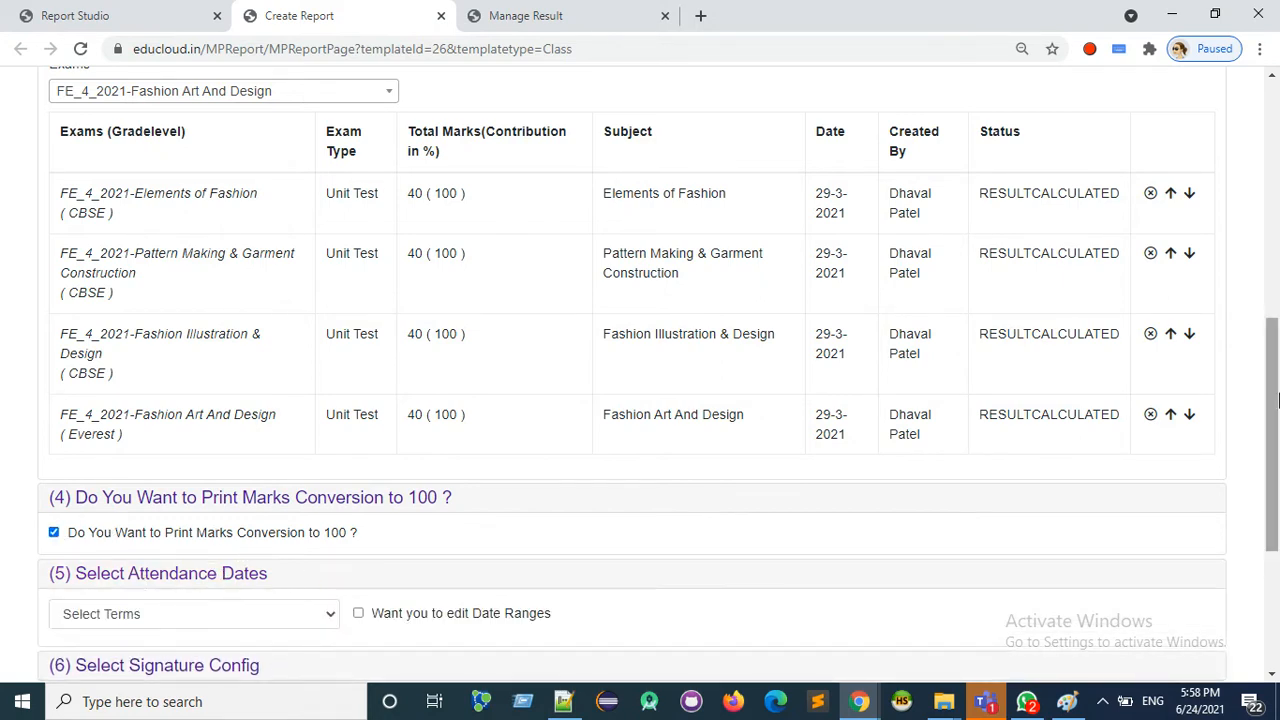
pyautogui.scroll(-1, 250, 460)
pyautogui.click(206, 494)
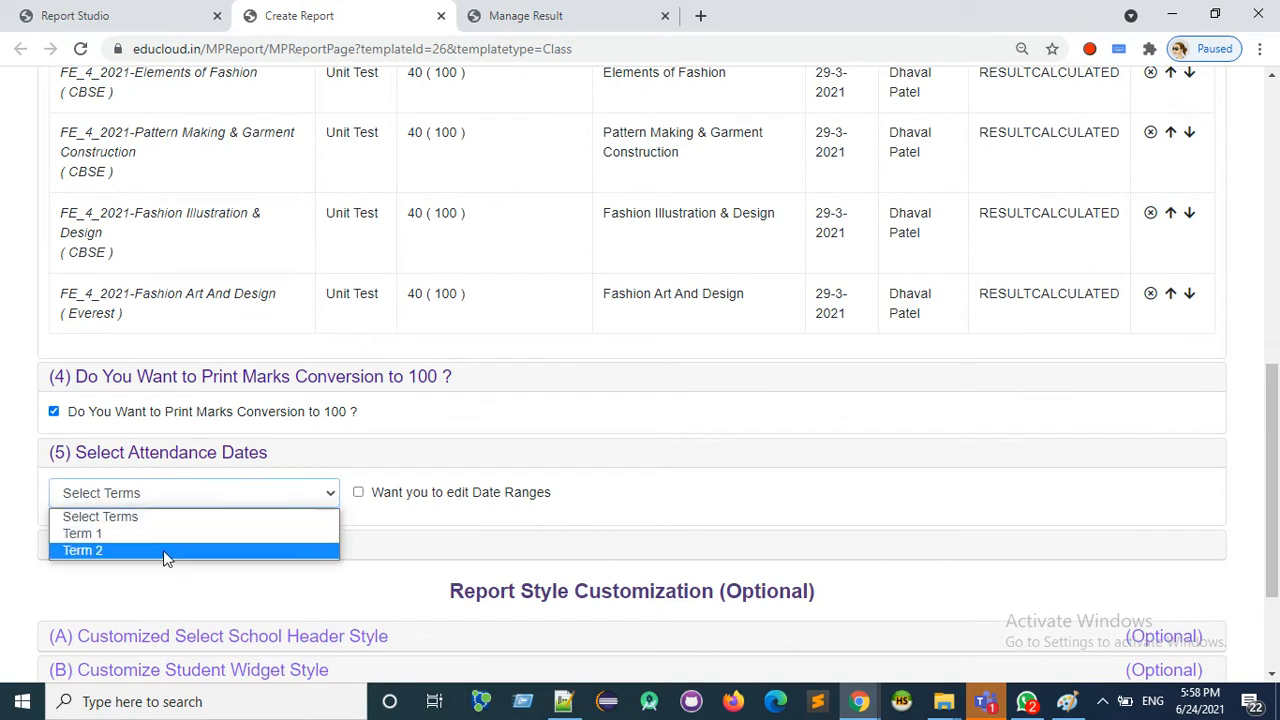
pyautogui.click(165, 536)
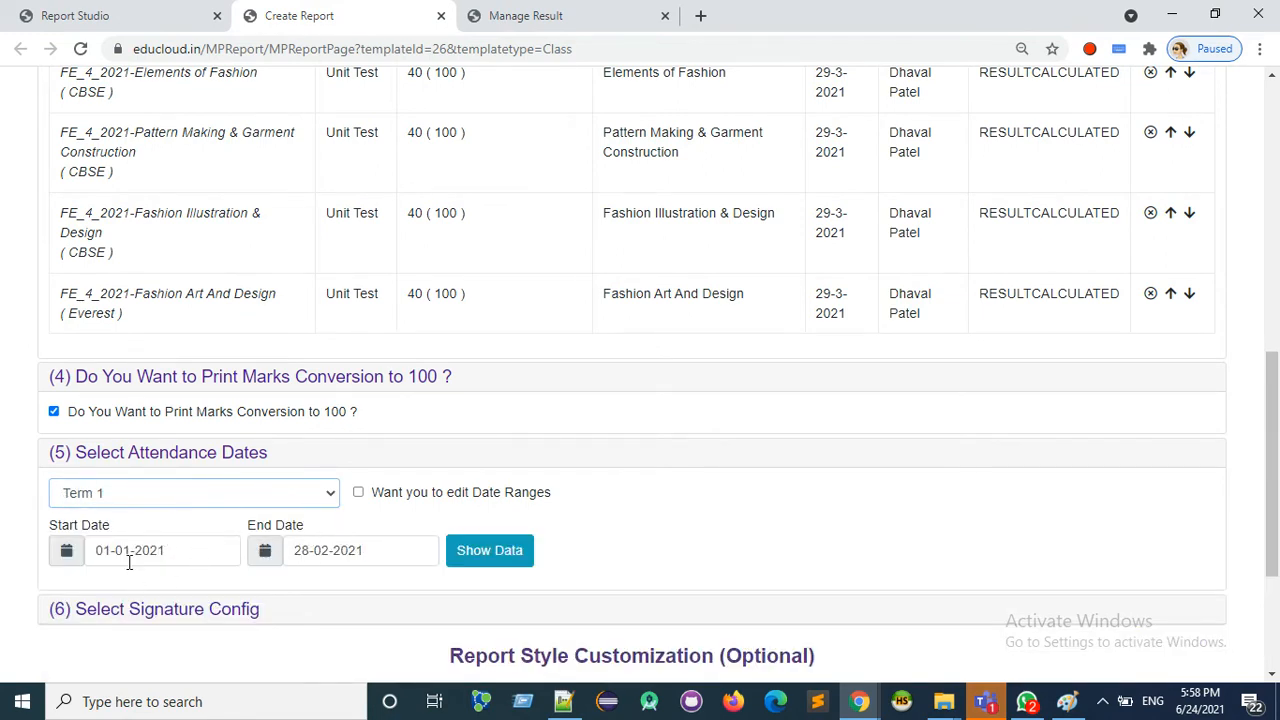
pyautogui.click(354, 551)
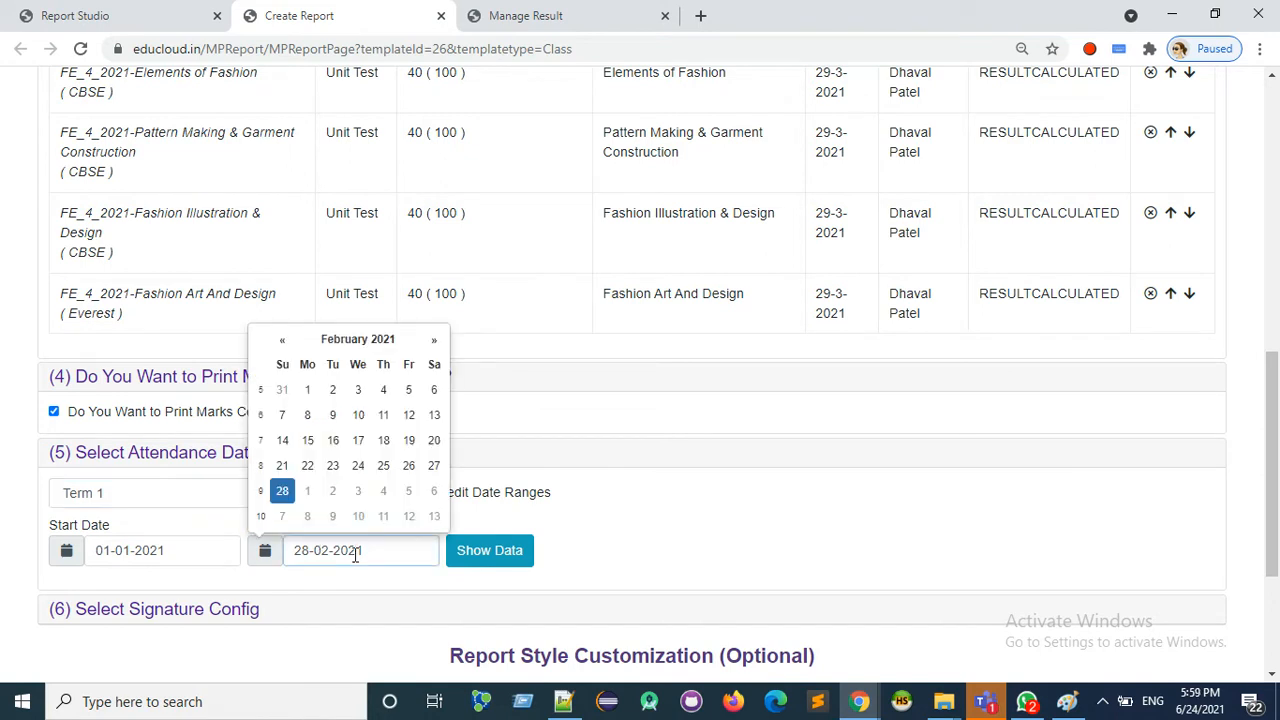
pyautogui.click(538, 526)
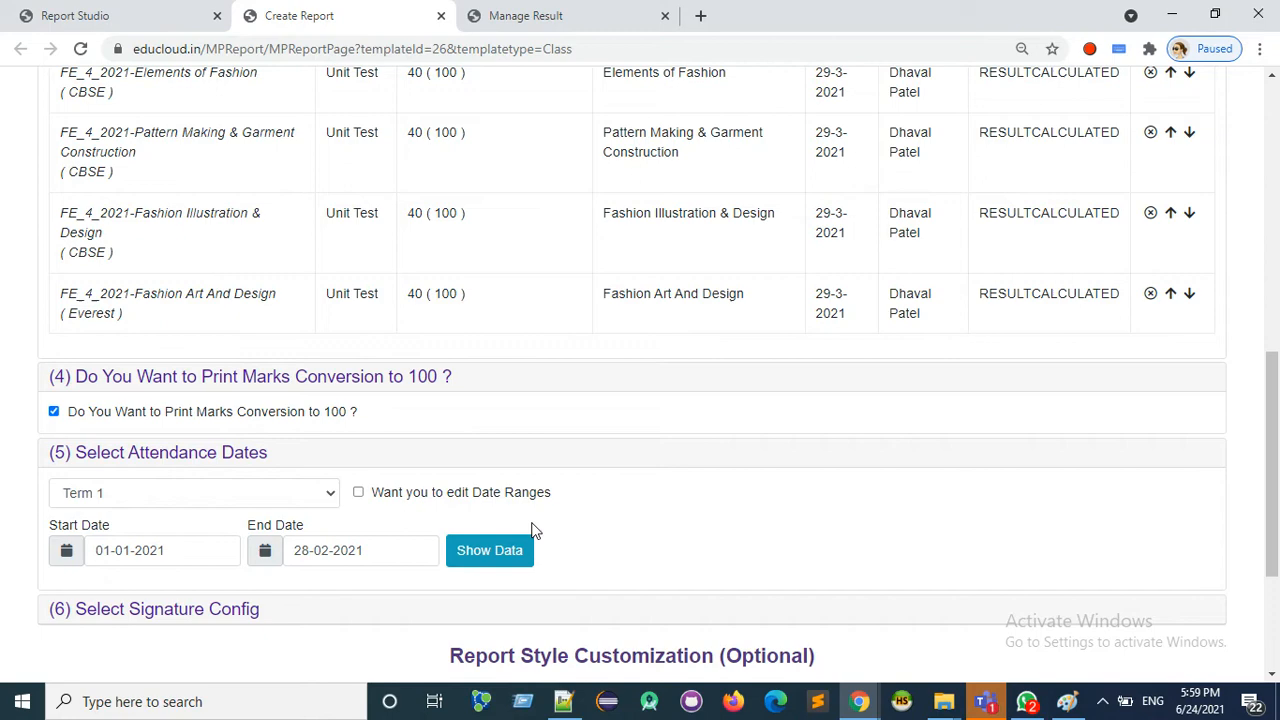
# Add digital signatures to the report and assign the Homeroom role to Signature 1
pyautogui.moveTo(1276, 447); pyautogui.dragTo(1277, 537)
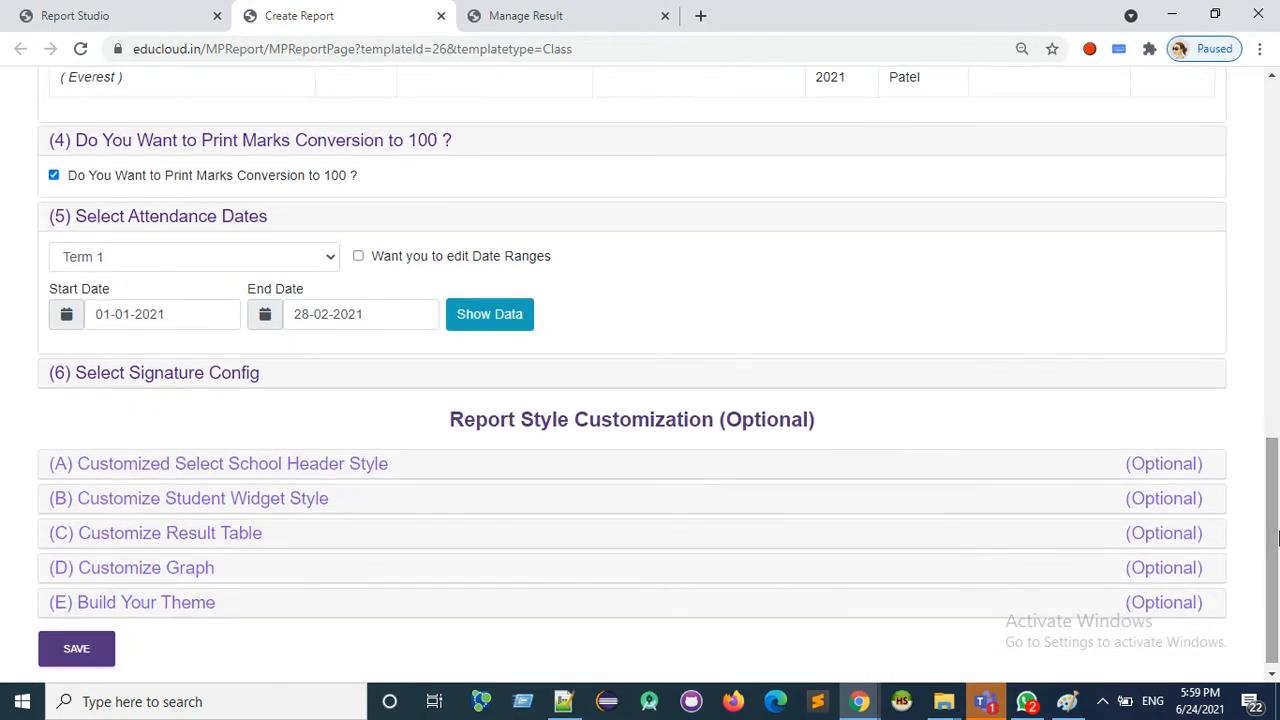
pyautogui.click(196, 374)
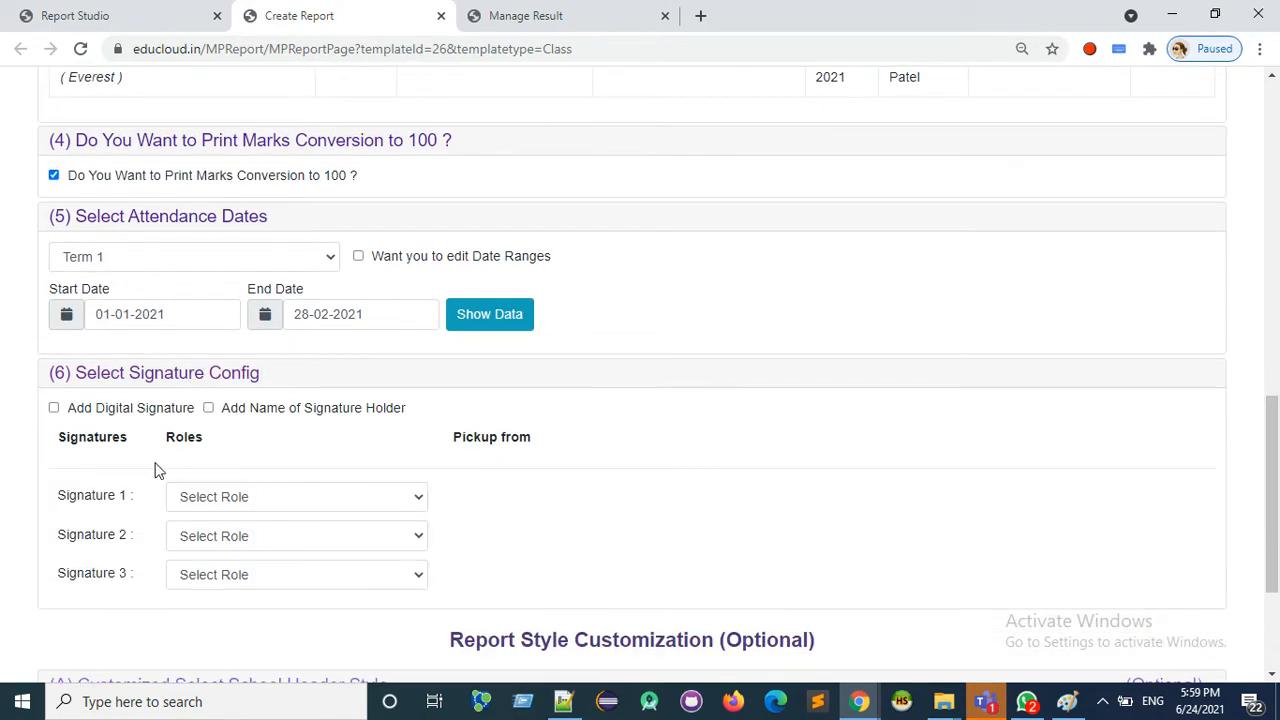
pyautogui.click(54, 408)
pyautogui.click(209, 417)
pyautogui.click(273, 505)
pyautogui.click(276, 538)
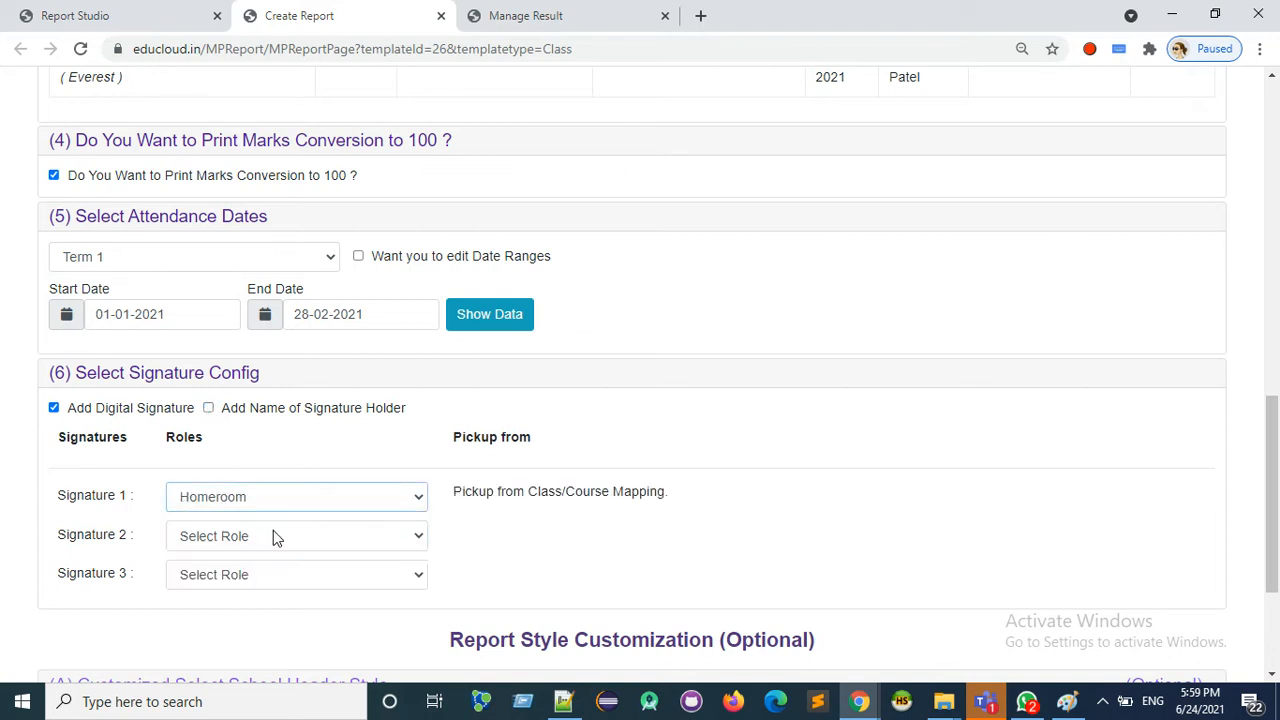
# Assign the Coordinator role to Signature 3 and leave Signature 2 without a role
pyautogui.click(252, 578)
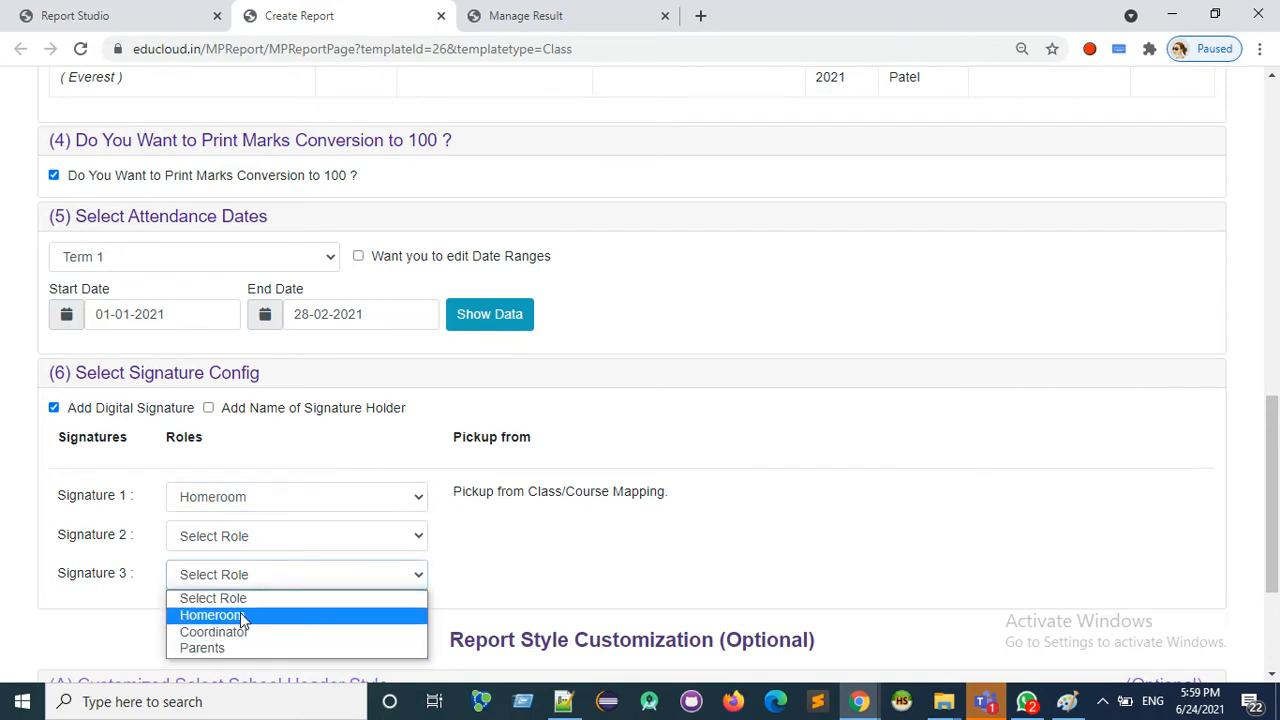
pyautogui.click(240, 614)
pyautogui.click(252, 580)
pyautogui.click(242, 630)
pyautogui.click(282, 541)
pyautogui.click(1260, 445)
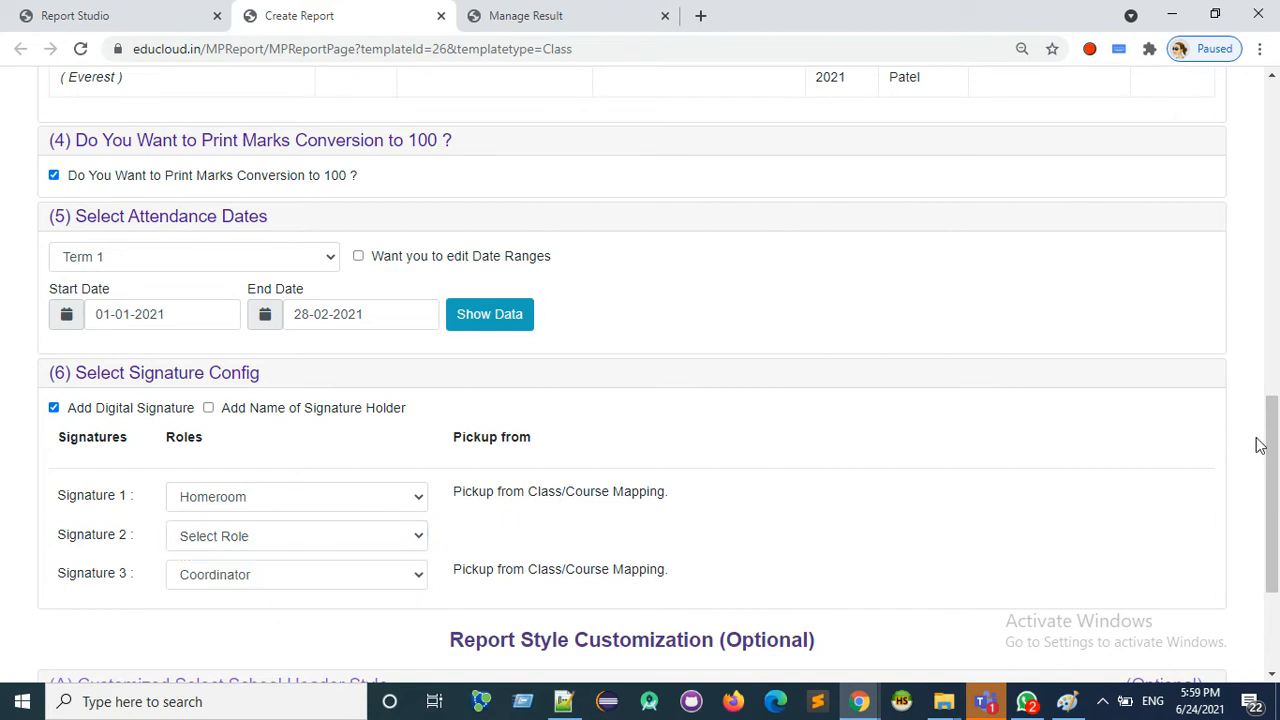
# Expand the school header style customization and review the available header styles and custom data fields
pyautogui.scroll(-2, 1250, 460)
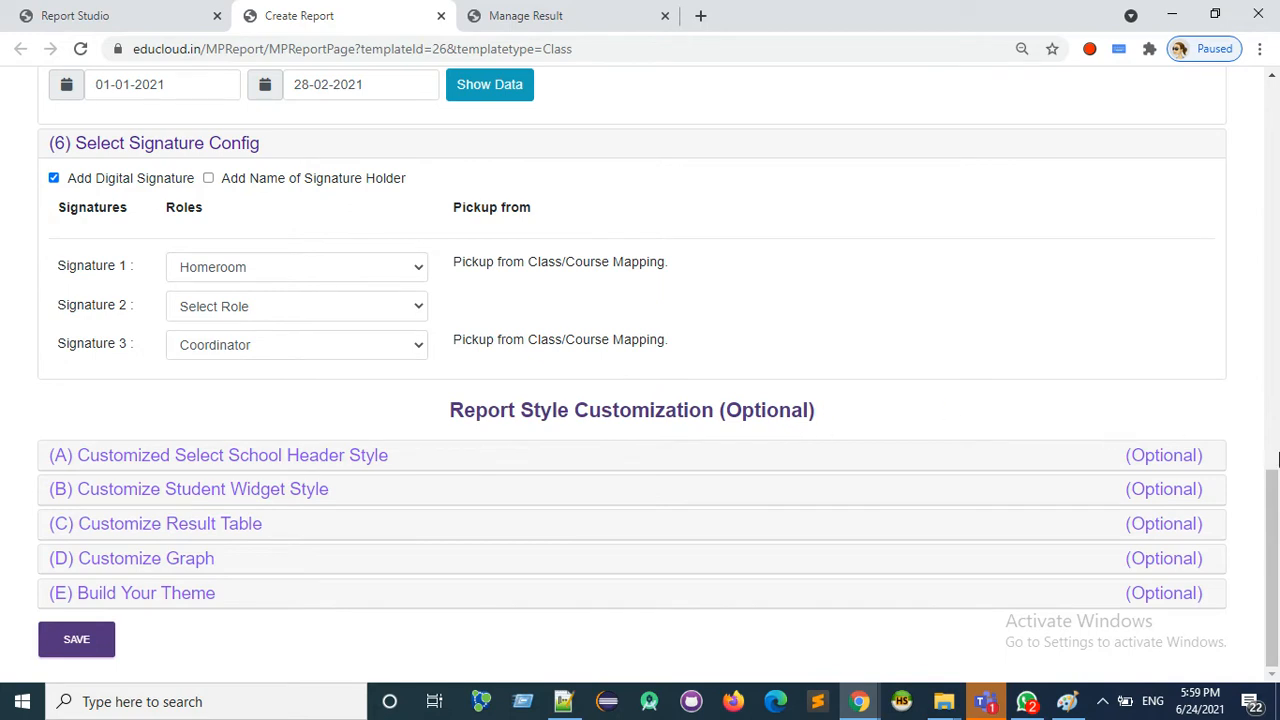
pyautogui.click(200, 463)
pyautogui.moveTo(1273, 443); pyautogui.dragTo(1275, 530)
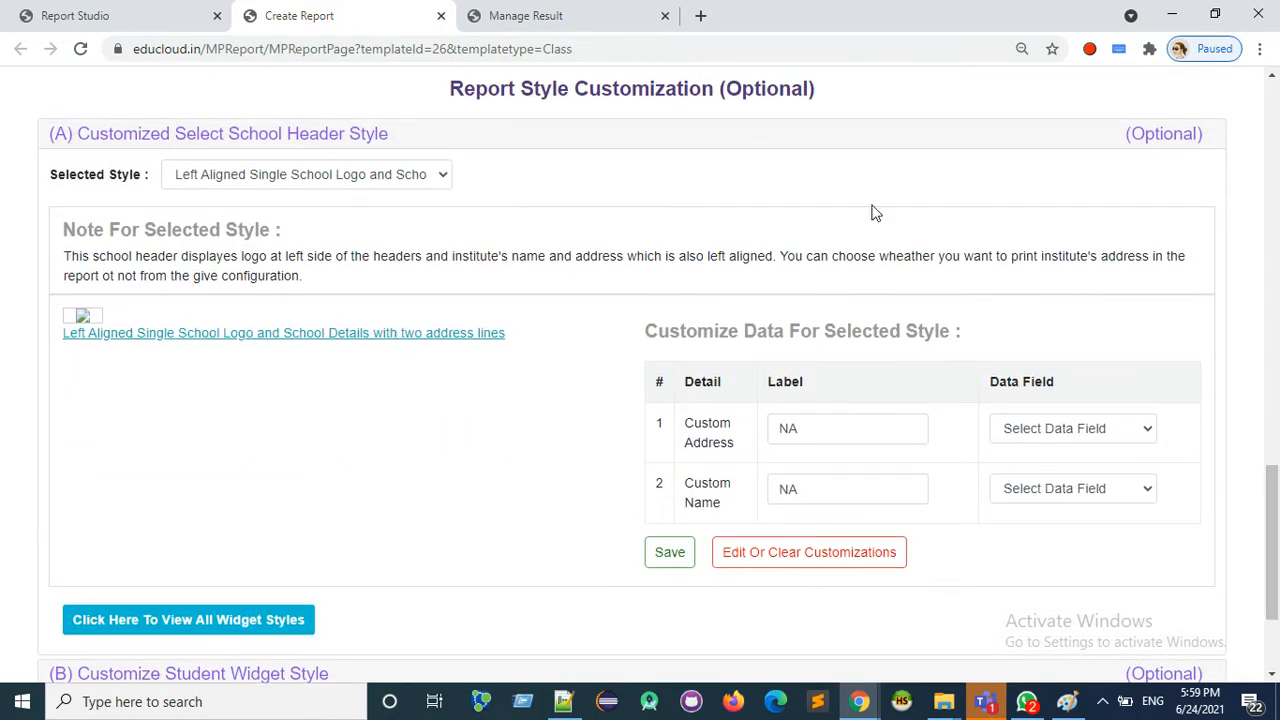
pyautogui.click(370, 177)
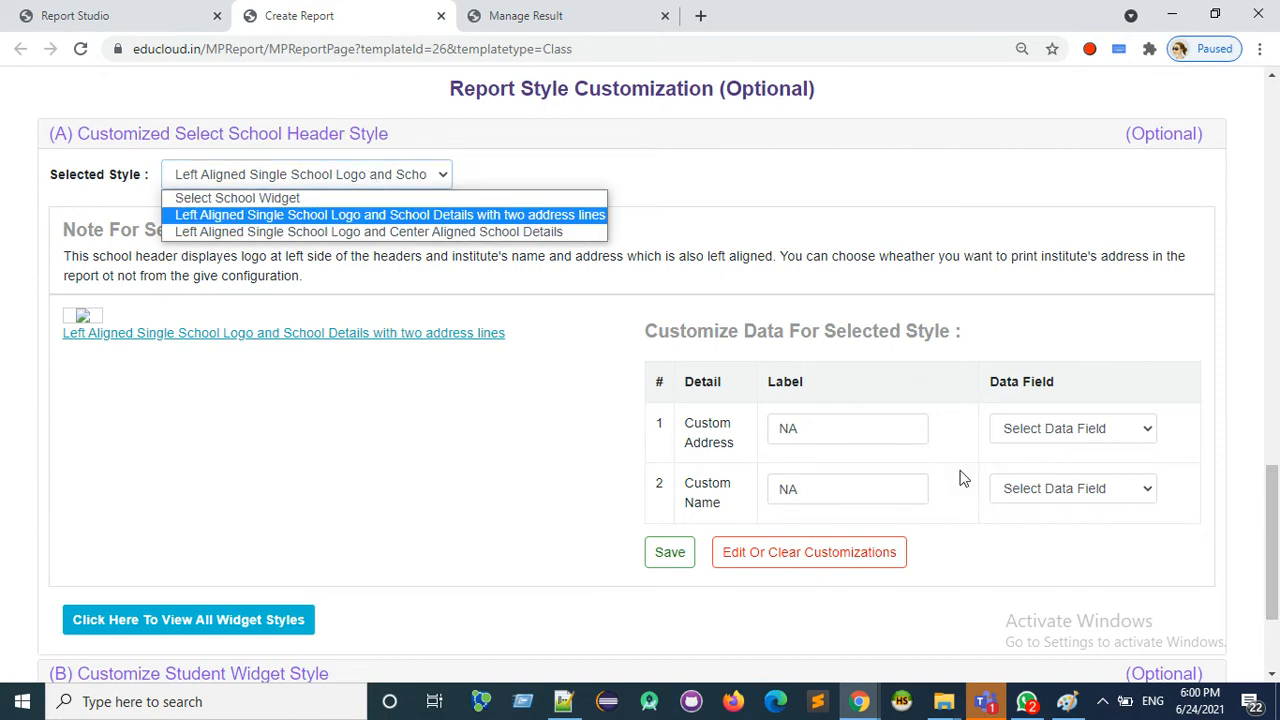
pyautogui.moveTo(1274, 552); pyautogui.dragTo(1276, 600)
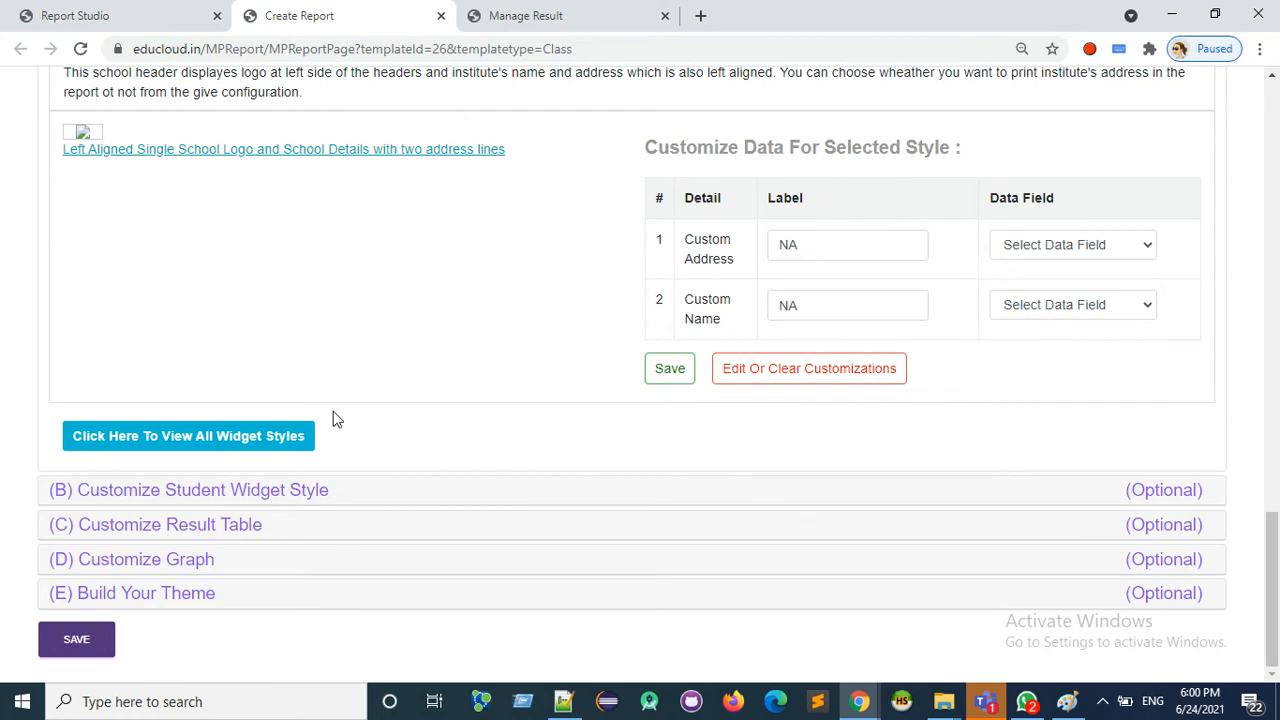
# Expand the student widget style customization and review its style choices and label fields
pyautogui.click(252, 490)
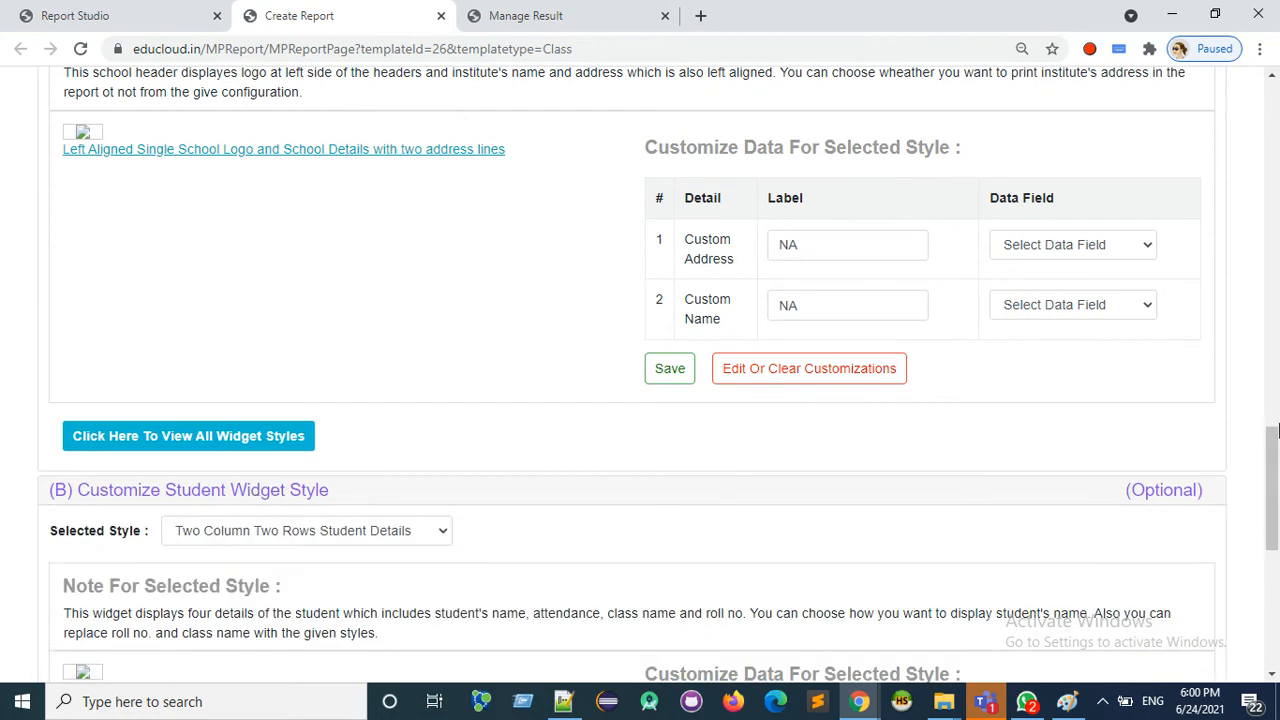
pyautogui.scroll(-4, 1276, 460)
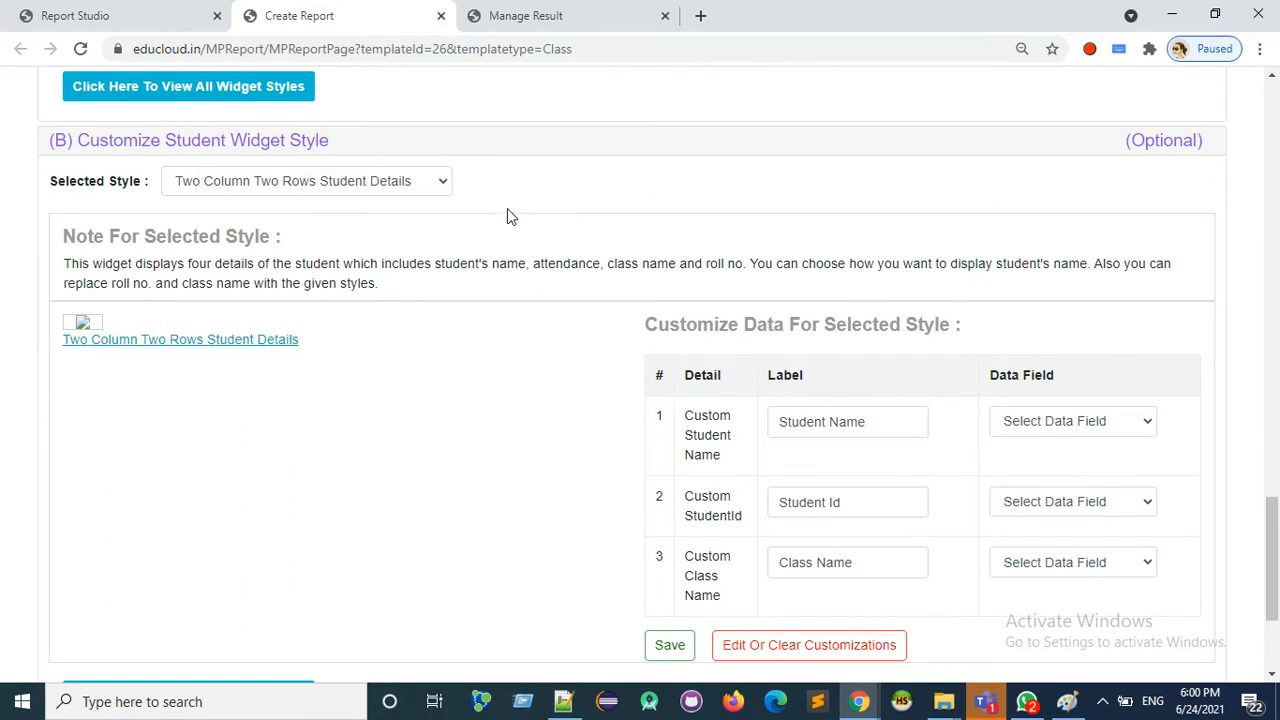
pyautogui.click(419, 191)
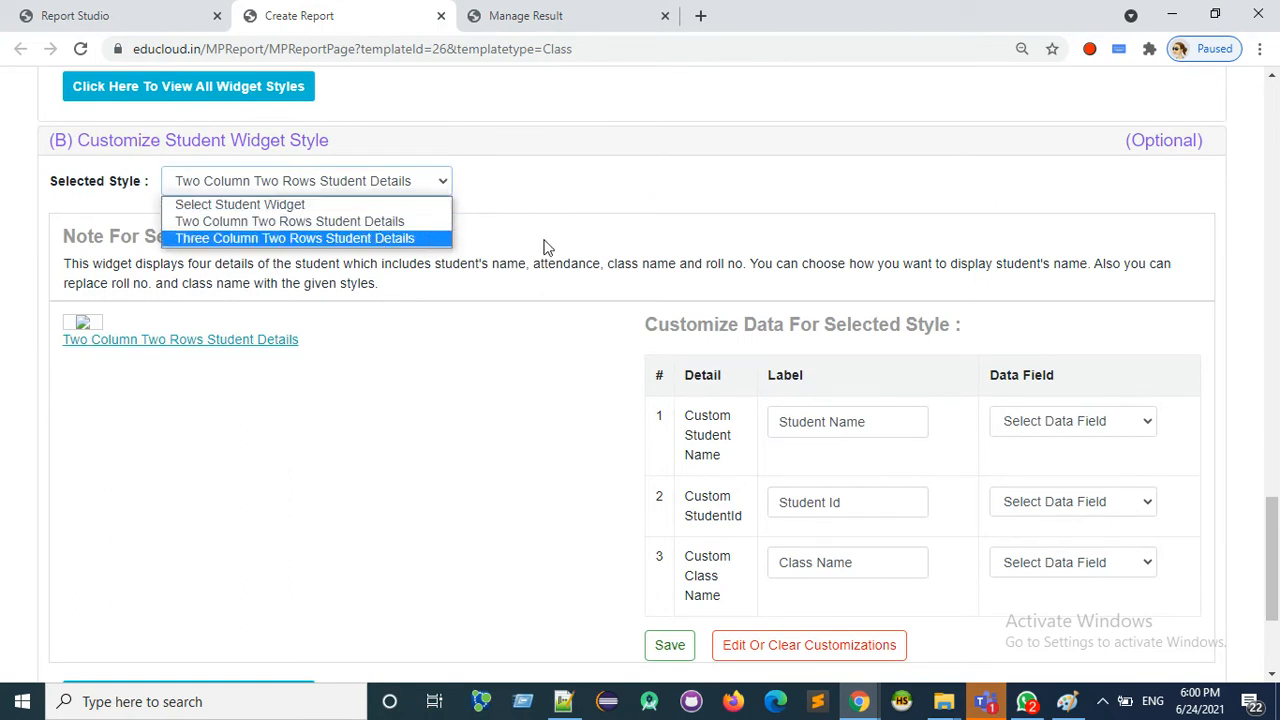
pyautogui.moveTo(1273, 505); pyautogui.dragTo(1276, 580)
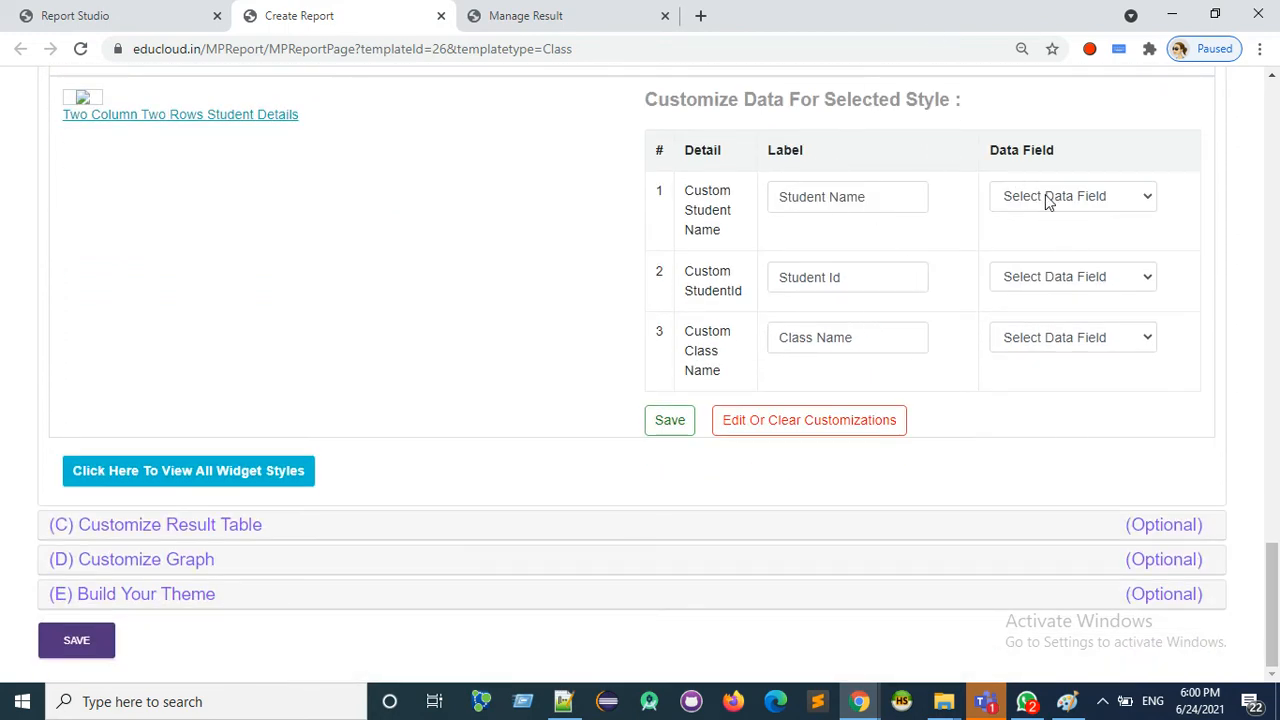
# Expand the result table customization and review the available table styles and mark column labels
pyautogui.click(187, 535)
pyautogui.click(367, 575)
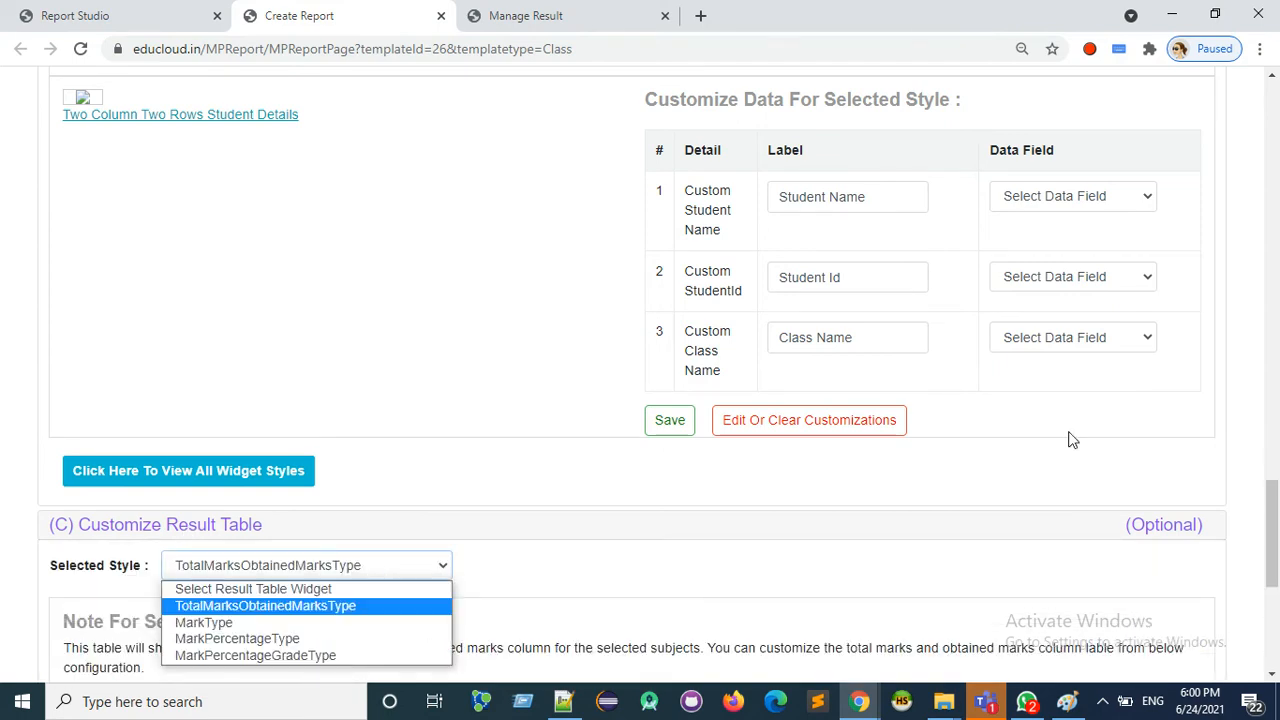
pyautogui.scroll(-3, 1275, 530)
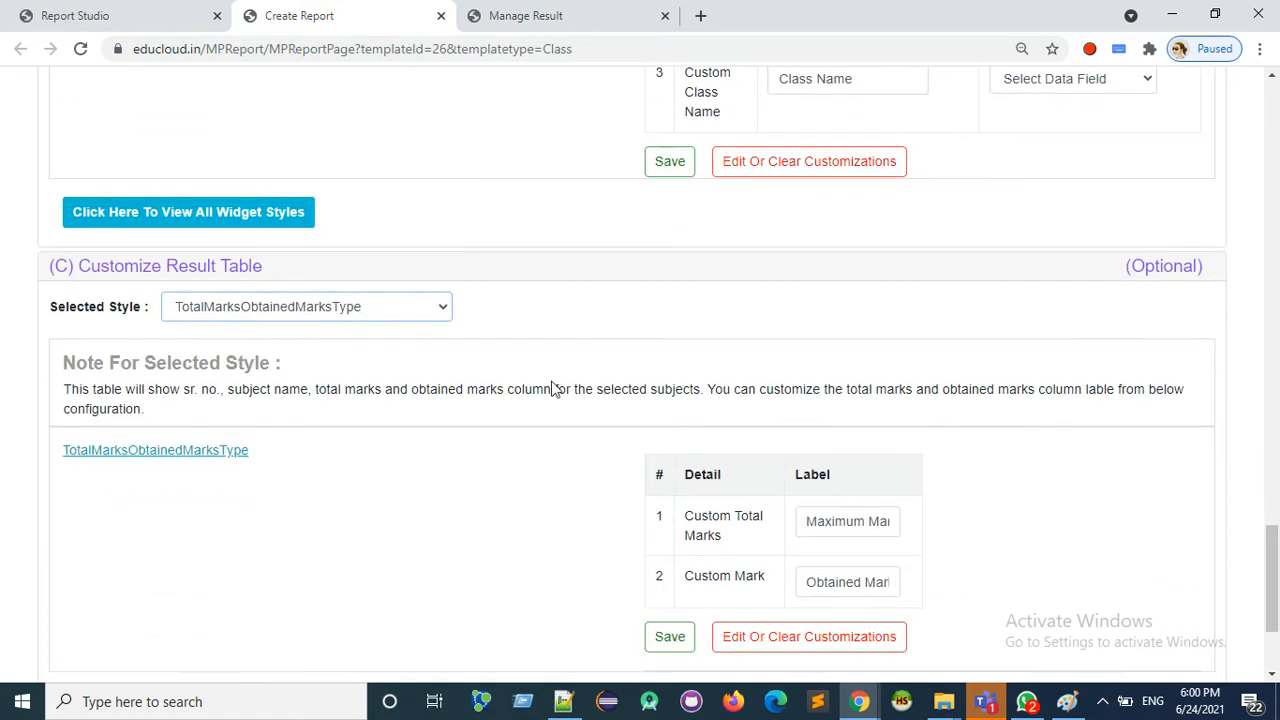
pyautogui.click(425, 312)
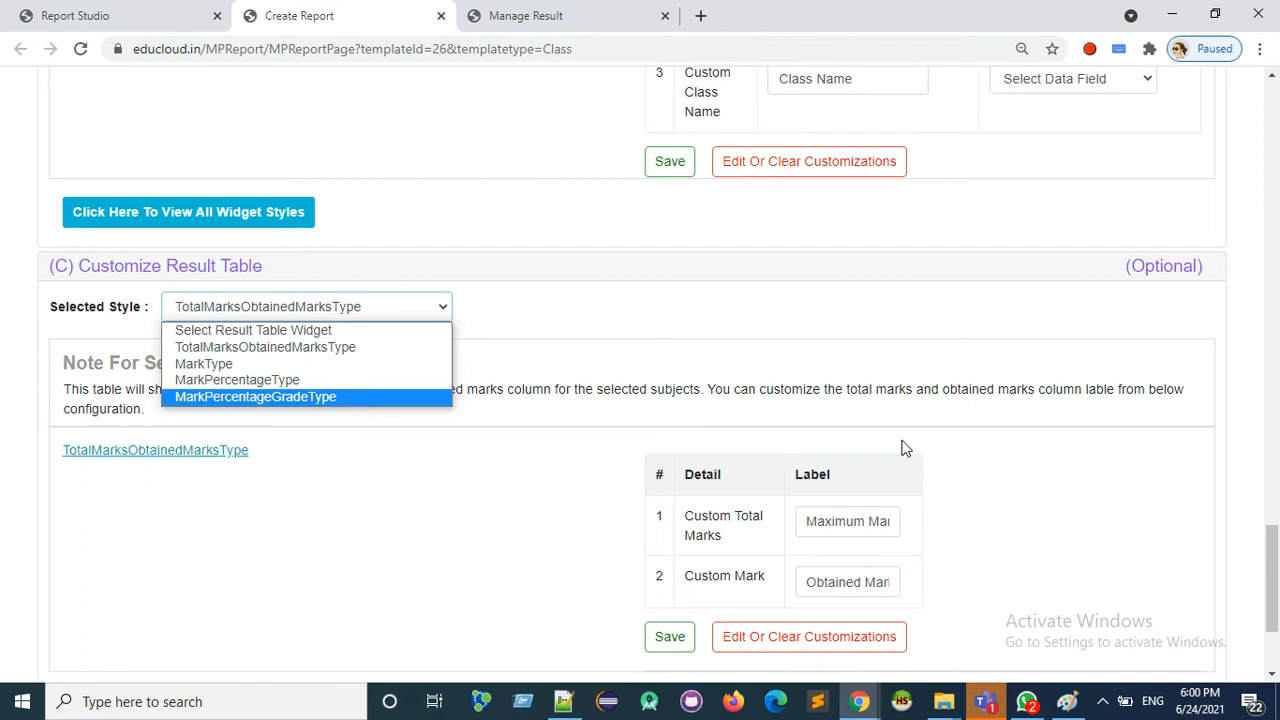
pyautogui.scroll(-2, 1275, 600)
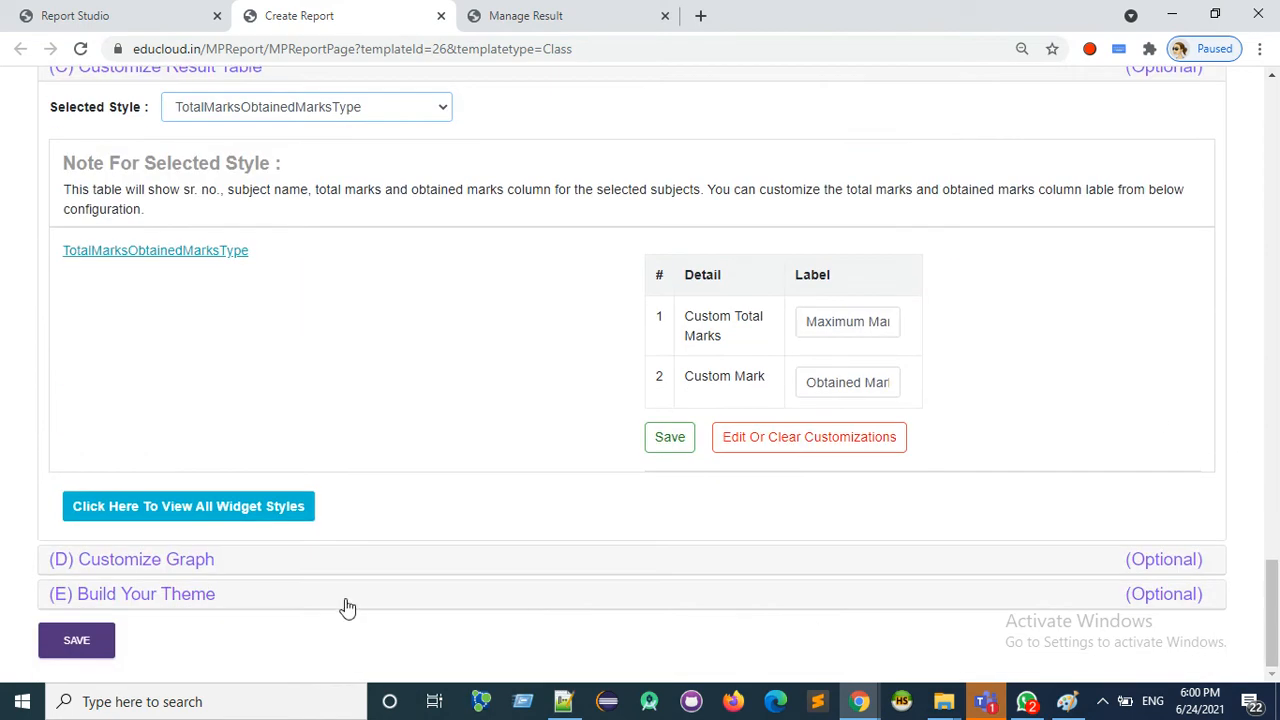
# Expand the graph customization and review the graph style options without choosing one
pyautogui.click(271, 562)
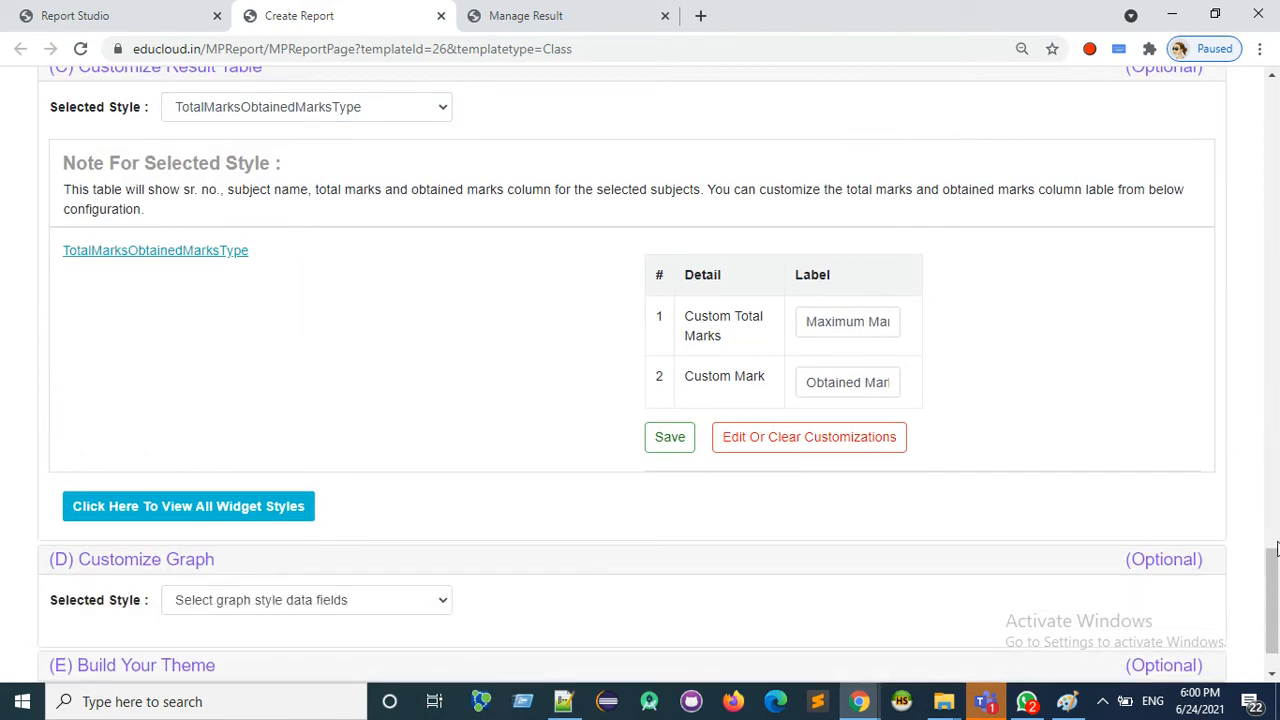
pyautogui.scroll(-1, 521, 429)
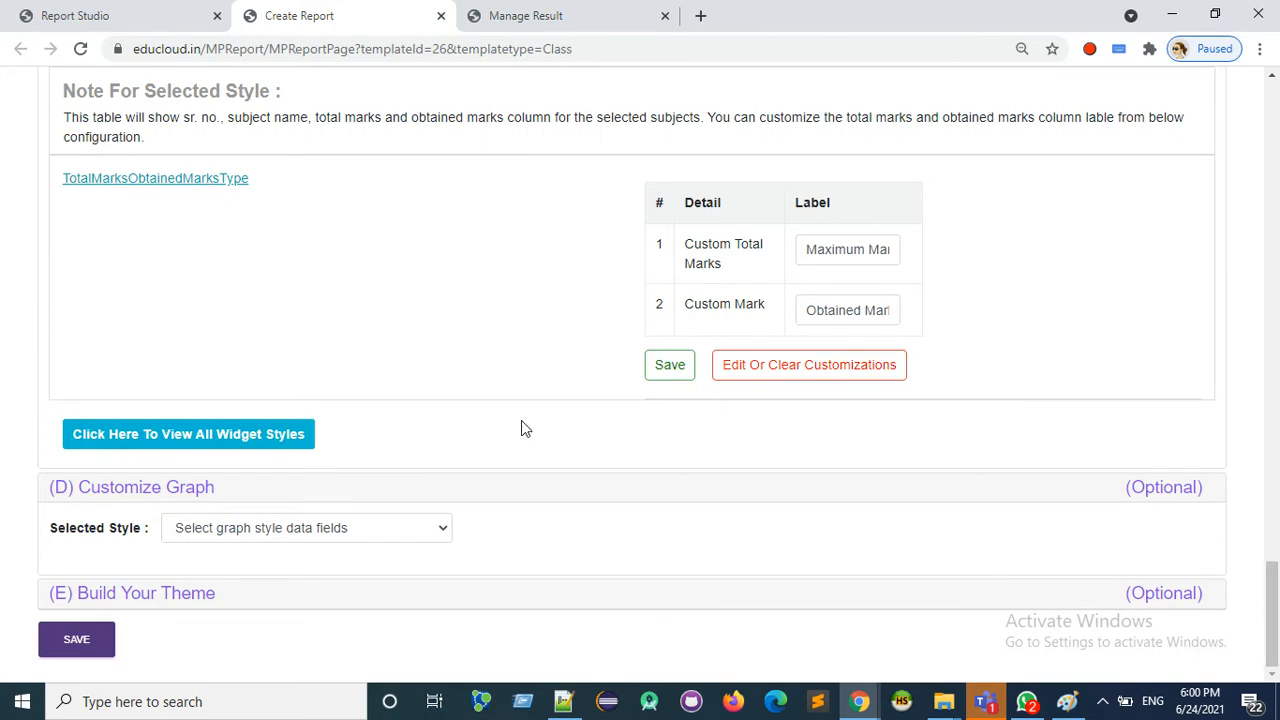
pyautogui.click(372, 527)
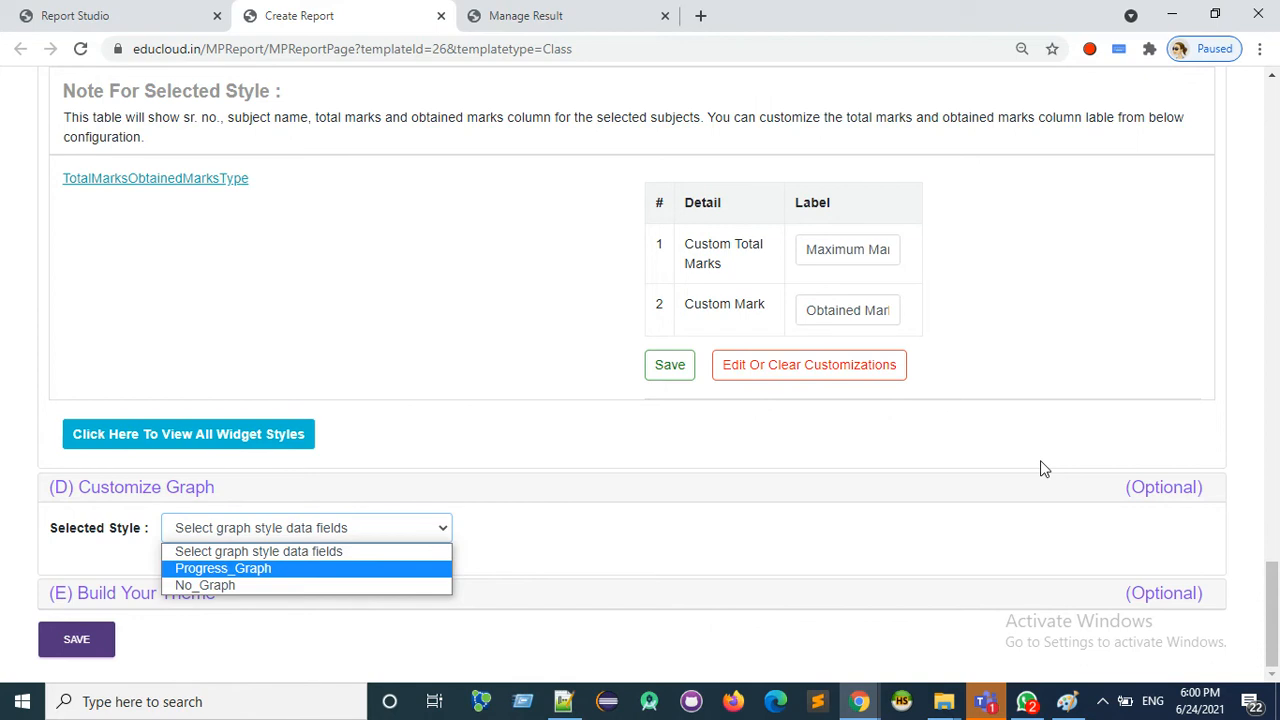
pyautogui.click(960, 545)
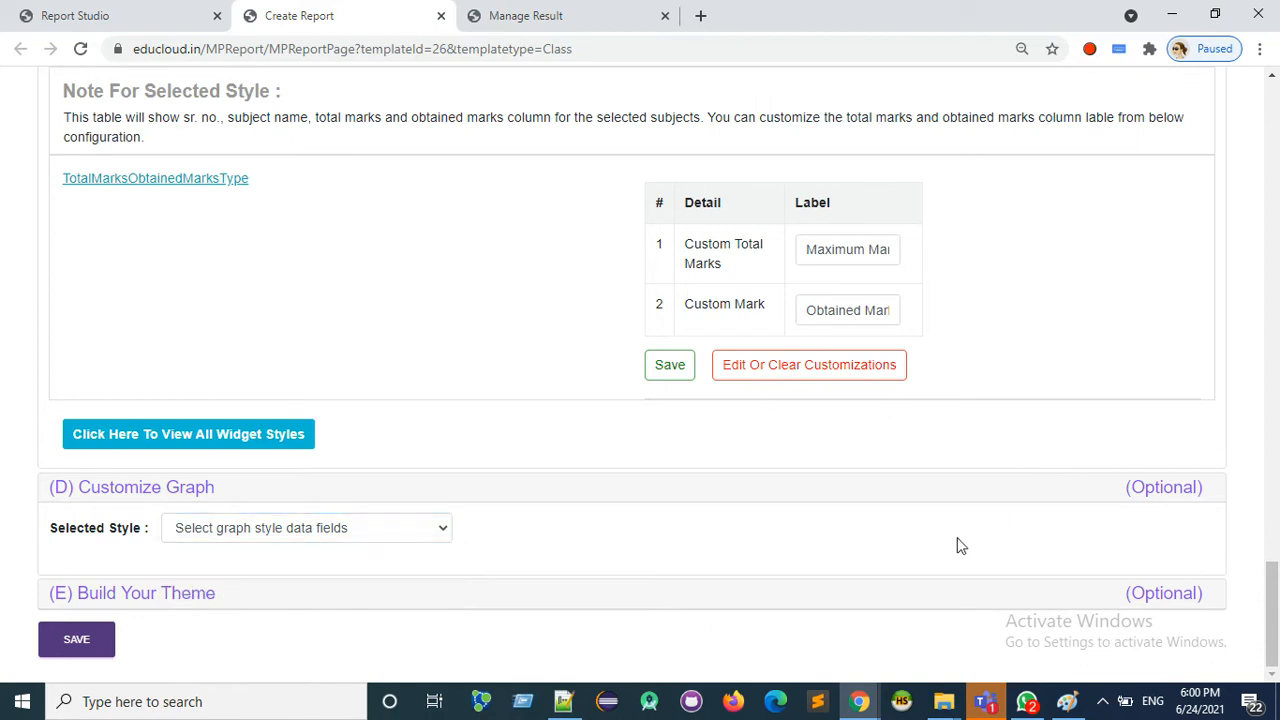
# Review the theme-building options and set the report's theme color to Persian Blue
pyautogui.click(392, 600)
pyautogui.moveTo(1273, 618); pyautogui.dragTo(1273, 640)
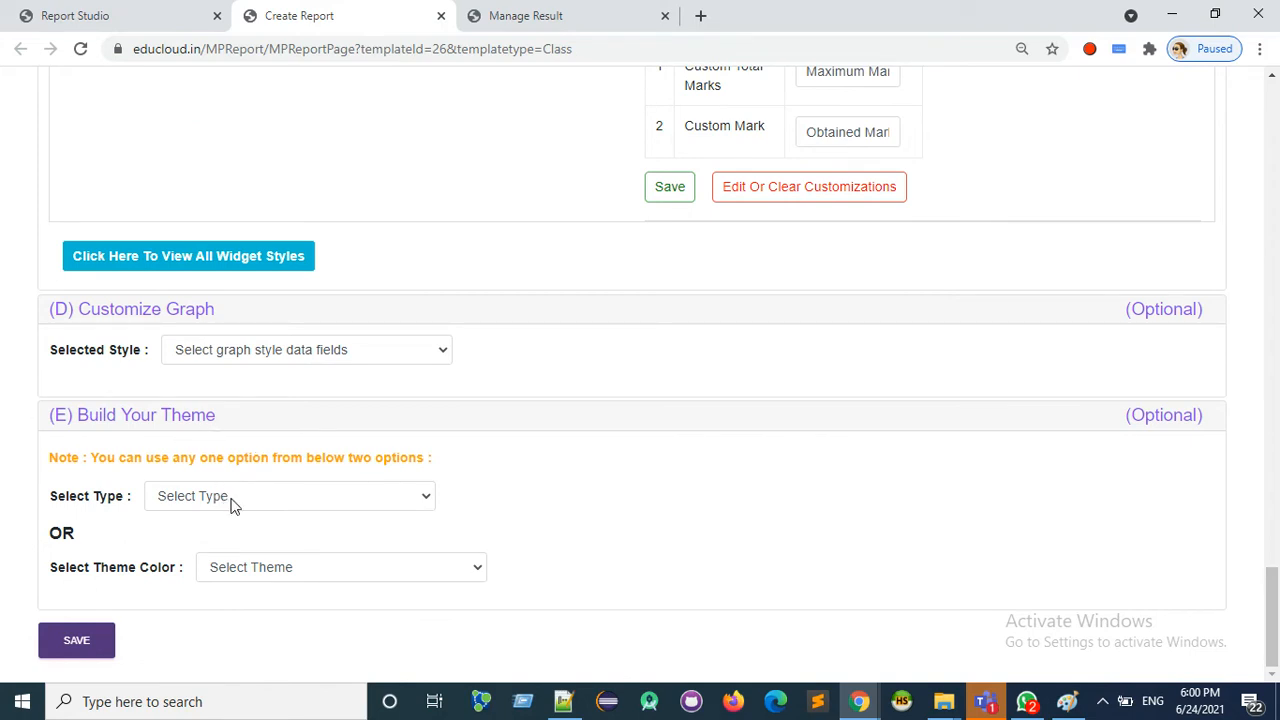
pyautogui.click(295, 497)
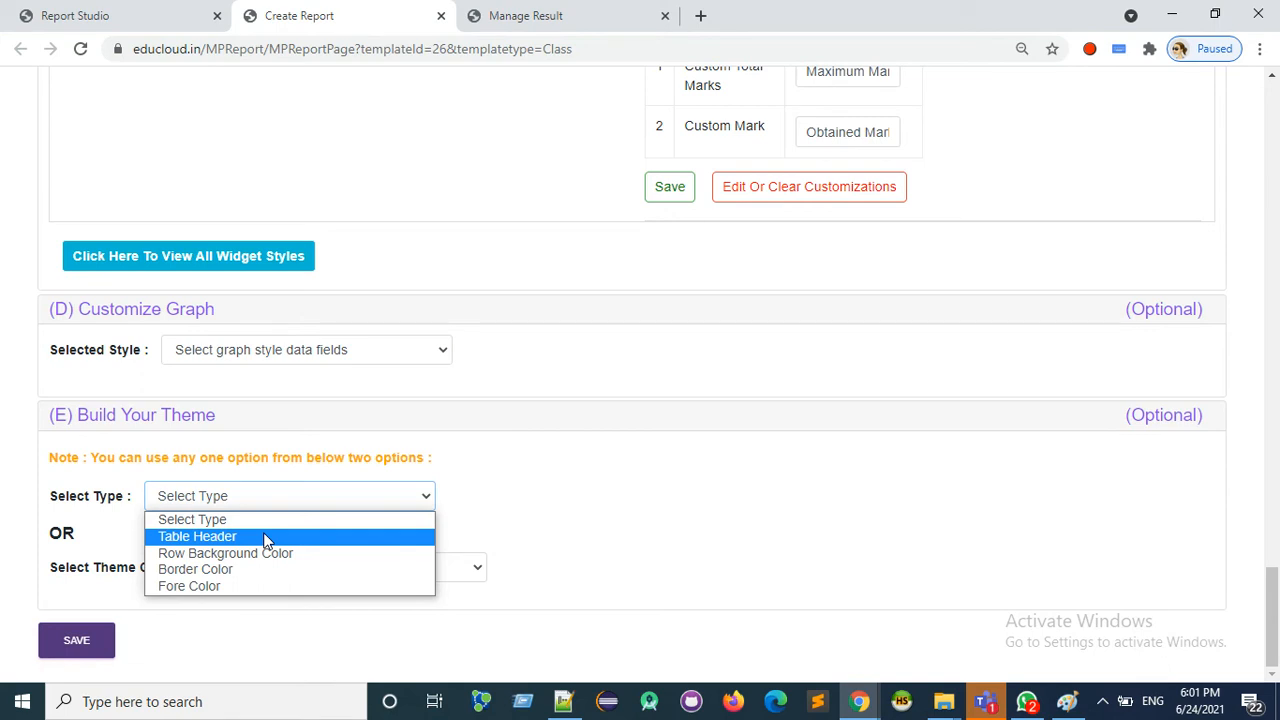
pyautogui.click(519, 489)
pyautogui.click(419, 577)
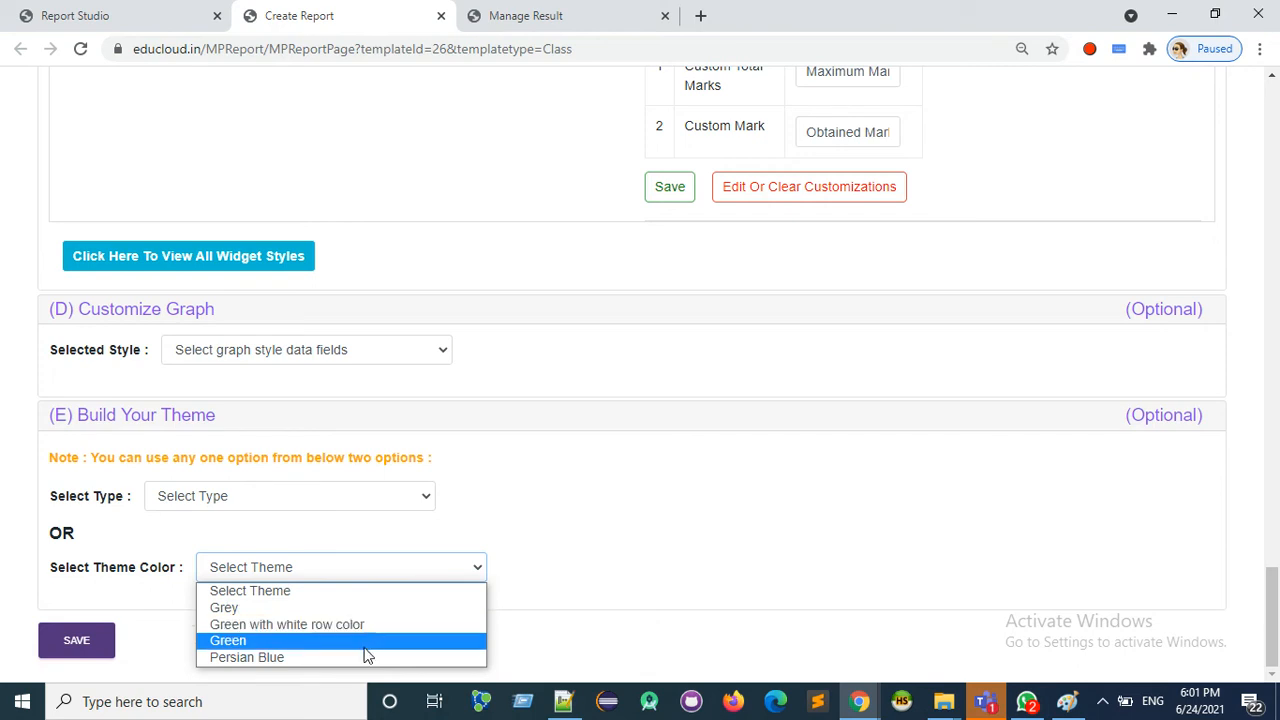
pyautogui.click(590, 604)
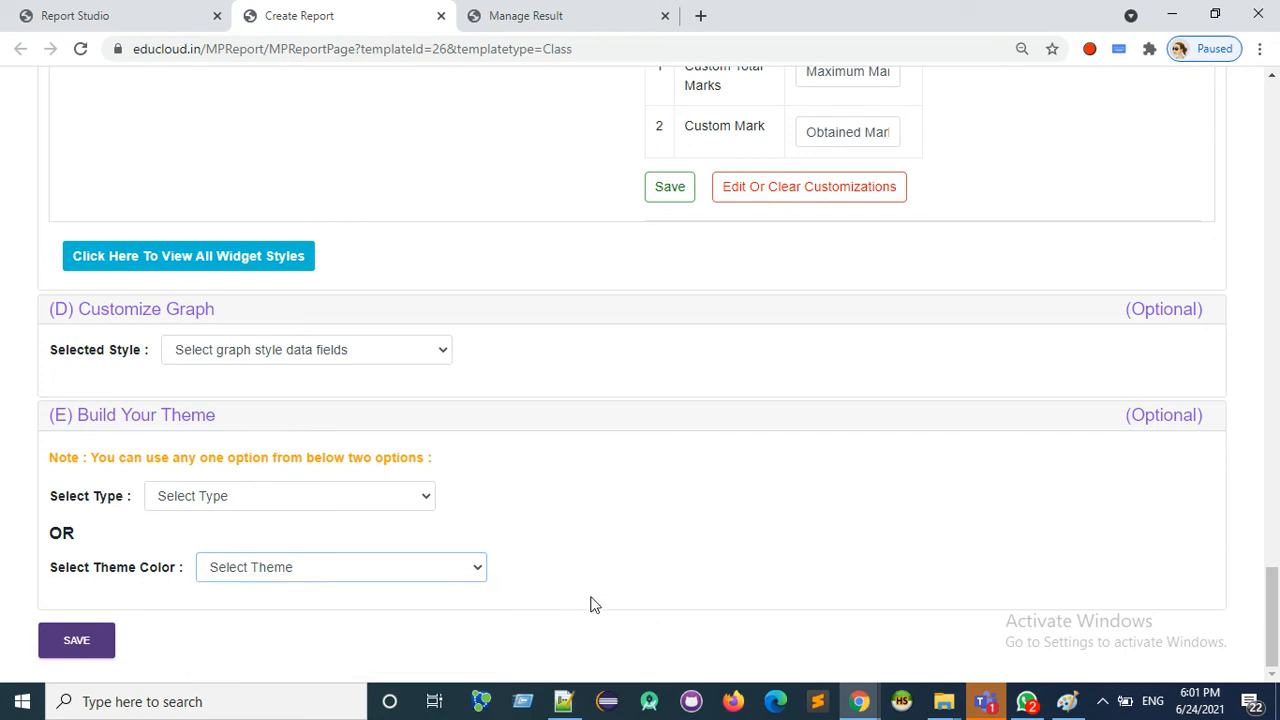
pyautogui.click(313, 571)
pyautogui.click(290, 657)
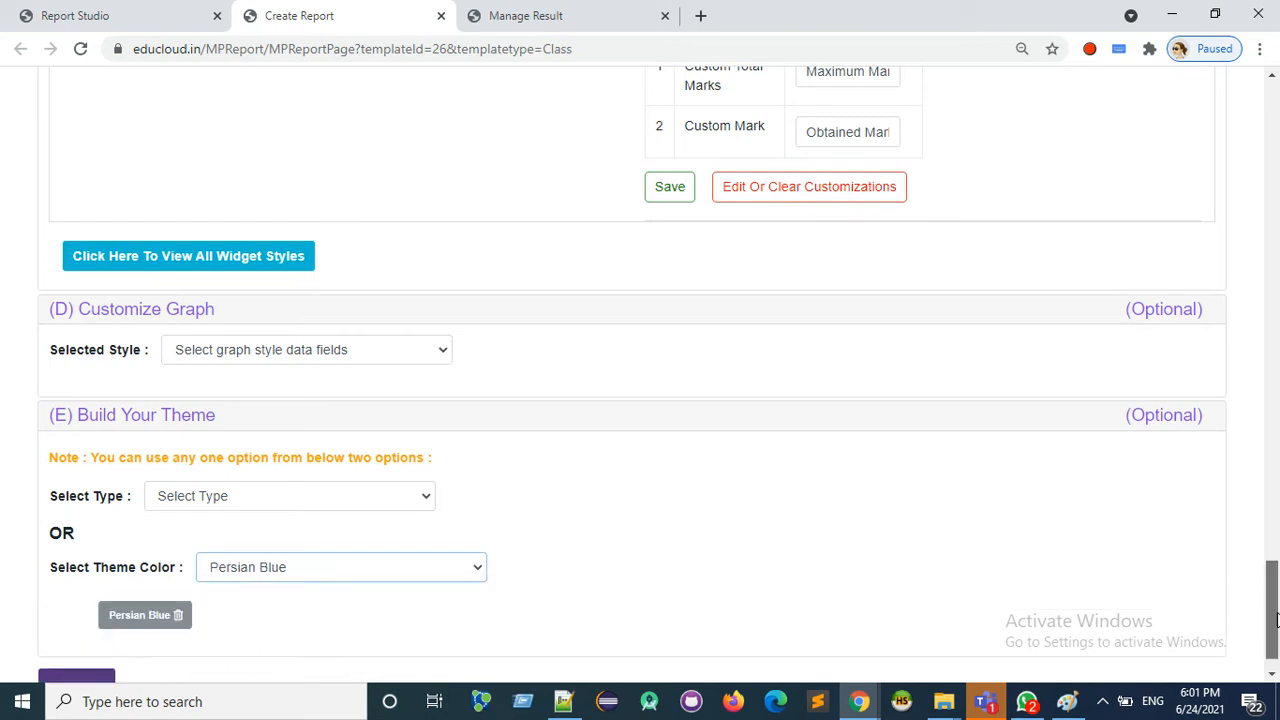
# Save the configured report and return to the beginning of its configuration page
pyautogui.scroll(-1, 1275, 620)
pyautogui.click(66, 645)
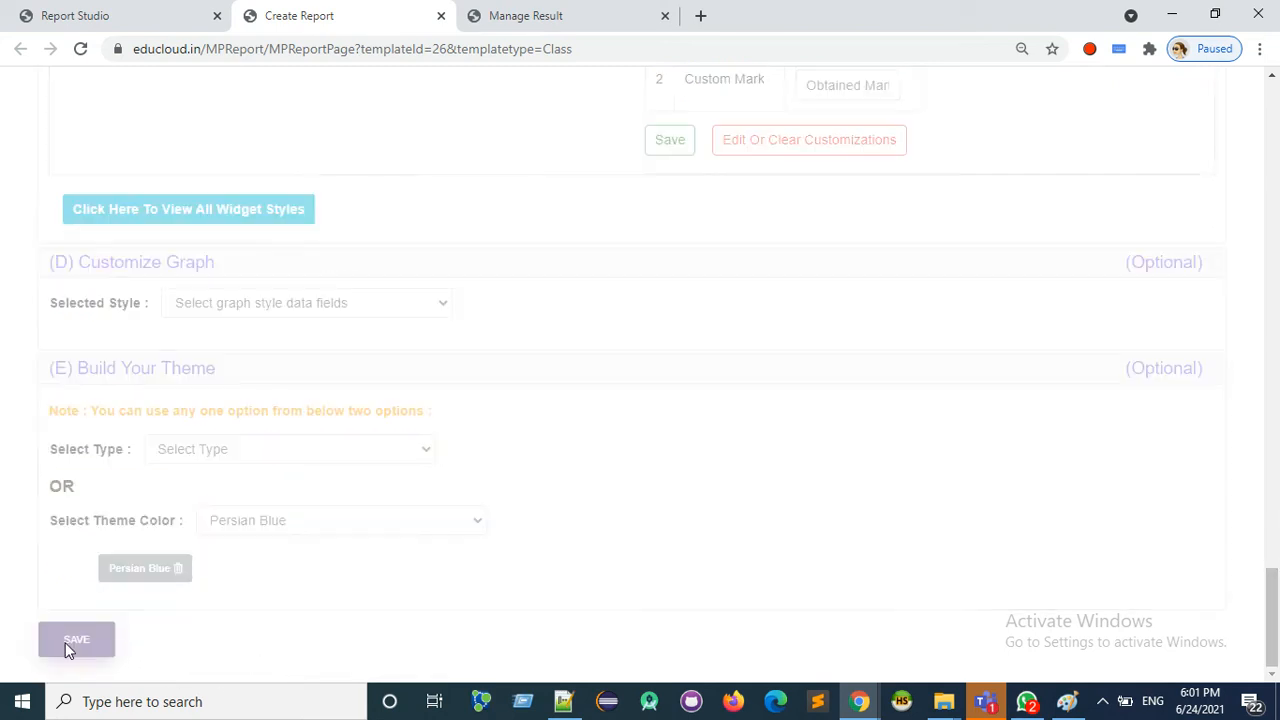
pyautogui.moveTo(1275, 628); pyautogui.dragTo(1275, 134)
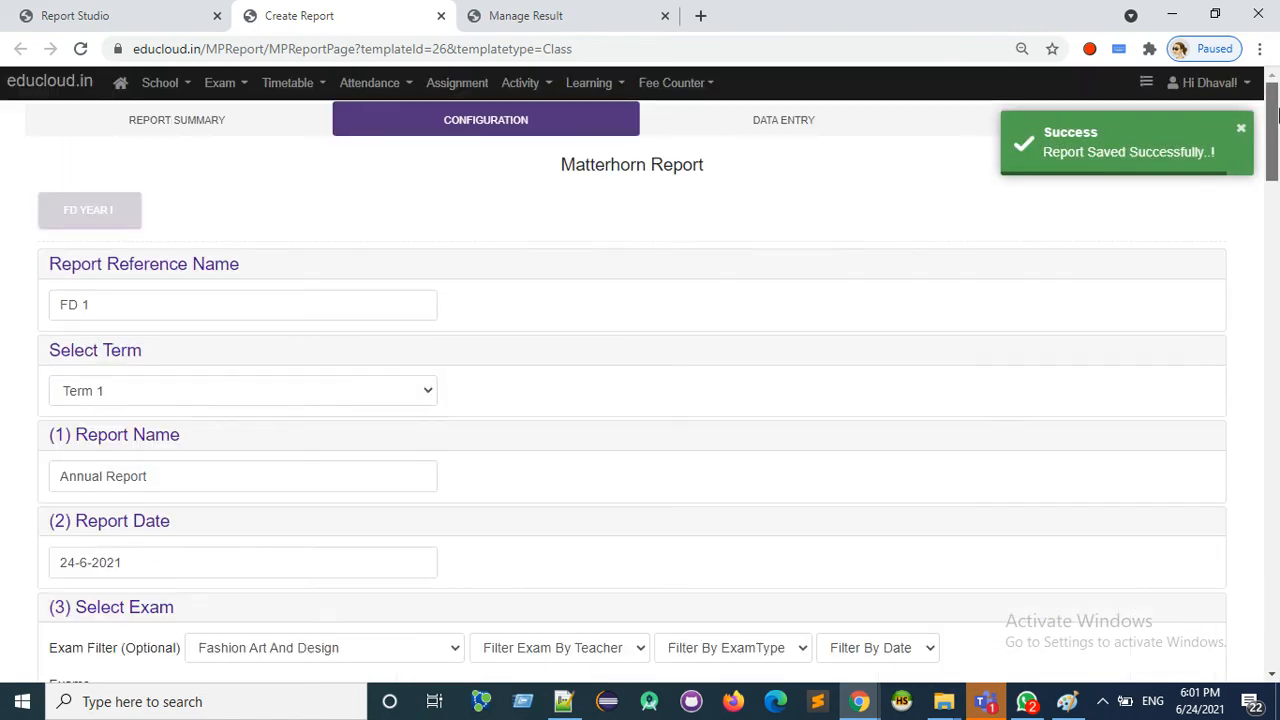
# In the report's data entry, add the comment "Good. Progressing." for the first student and save the data entry
pyautogui.click(795, 119)
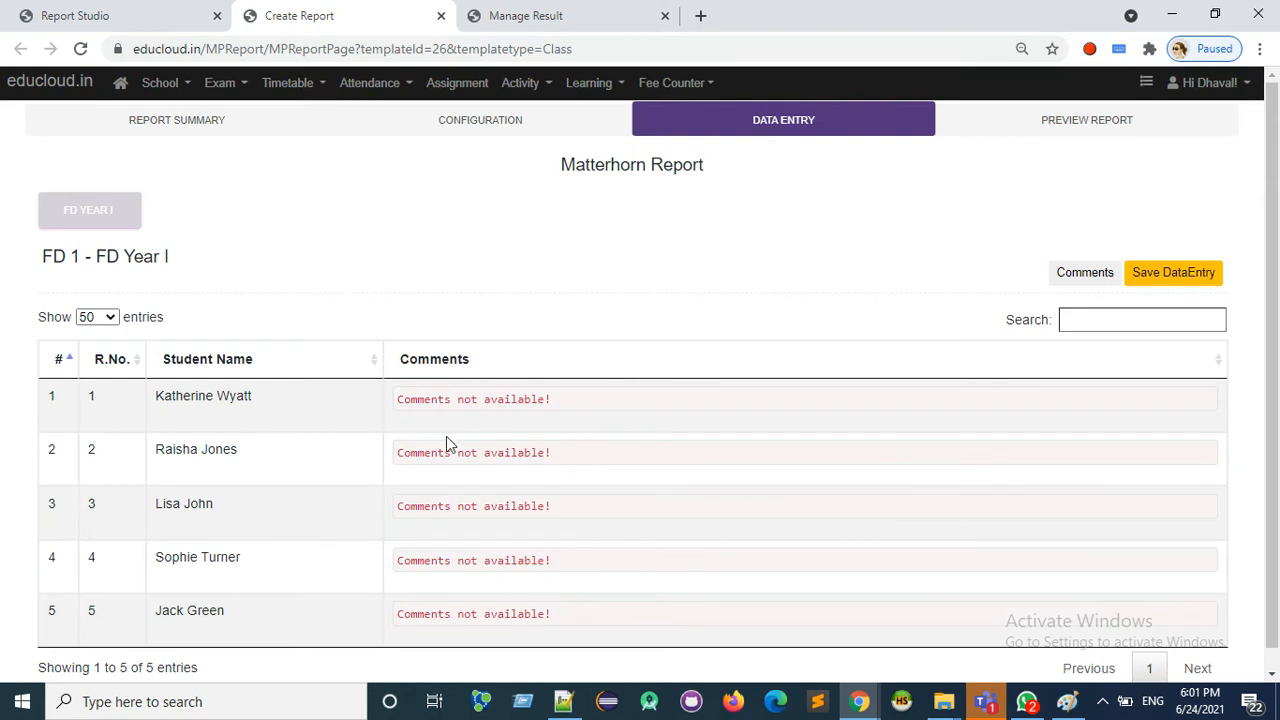
pyautogui.click(503, 397)
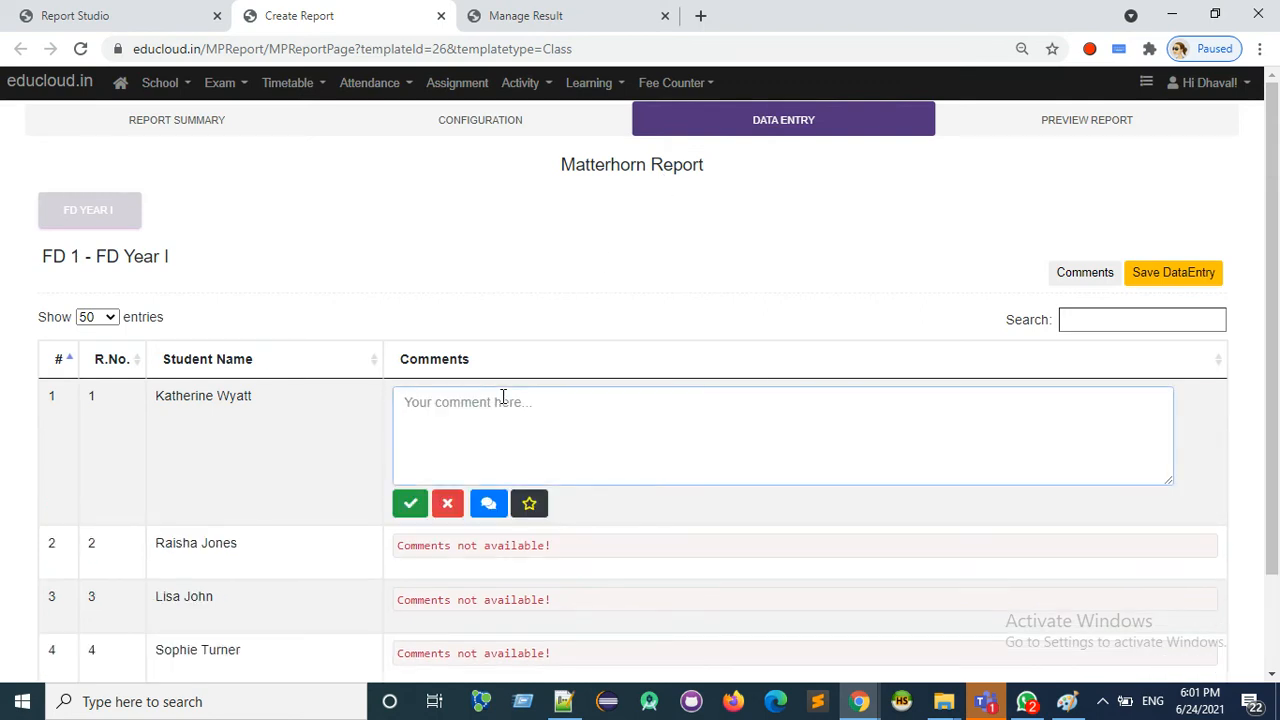
pyautogui.write('Good')
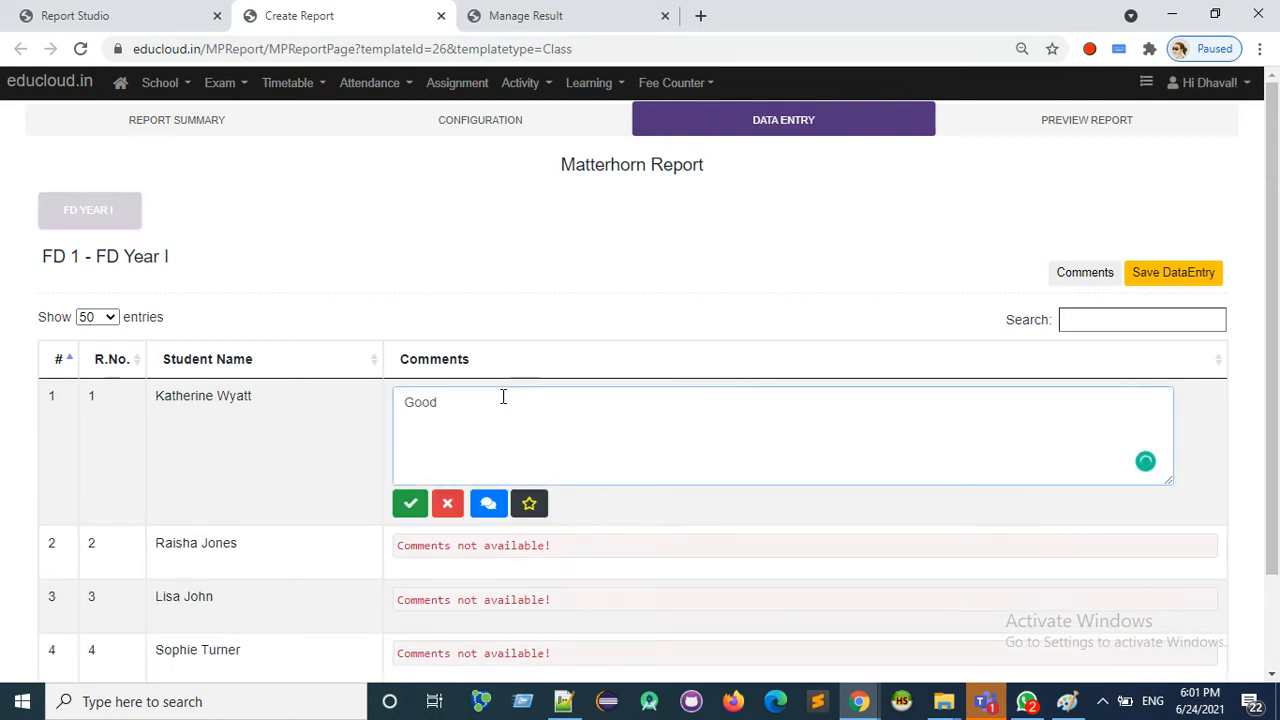
pyautogui.write('. Progress')
pyautogui.press('BackSpace')
pyautogui.press('BackSpace')
pyautogui.press('BackSpace')
pyautogui.write('essing.')
pyautogui.click(411, 506)
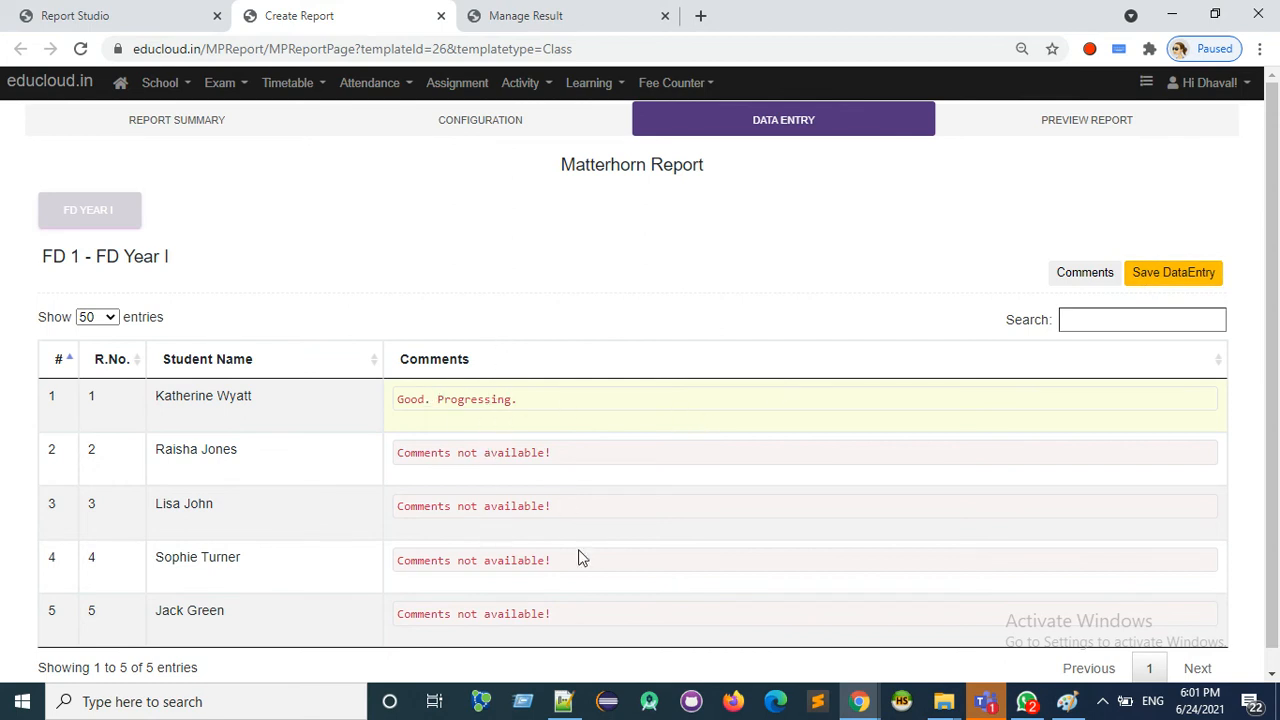
pyautogui.click(1179, 284)
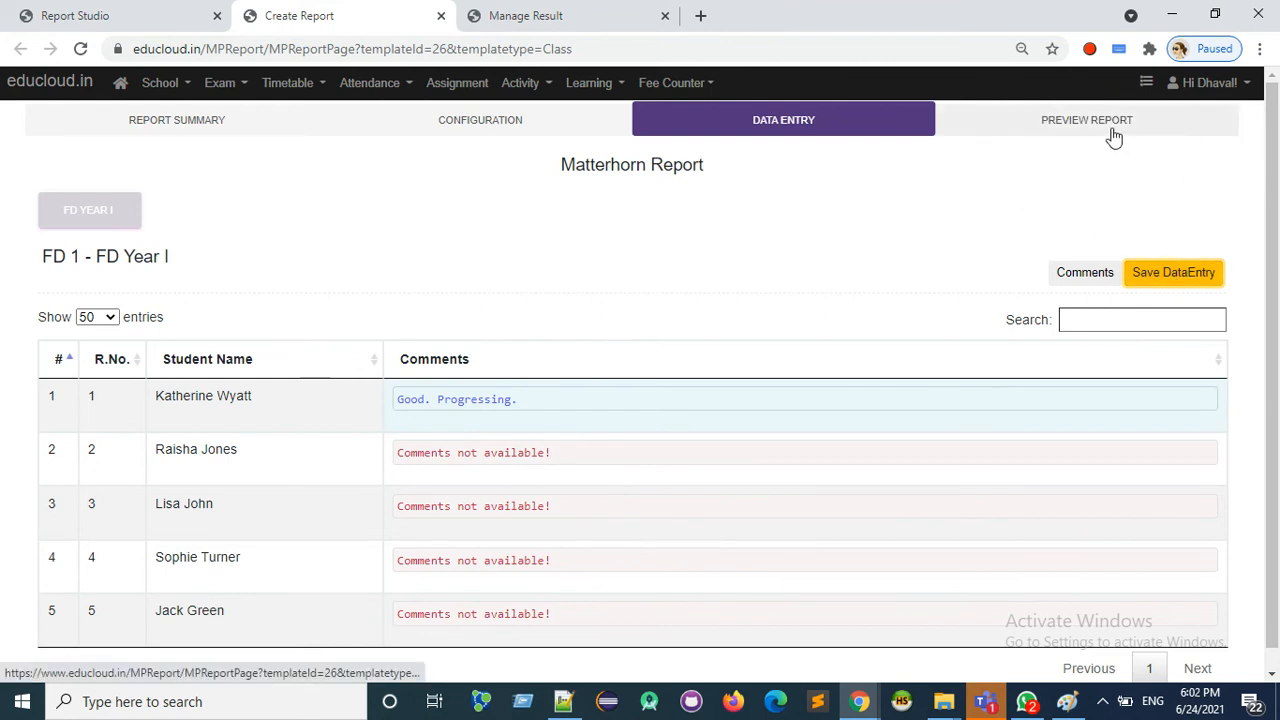
# Generate the PDF report for the first student in the report preview and download it
pyautogui.click(1114, 137)
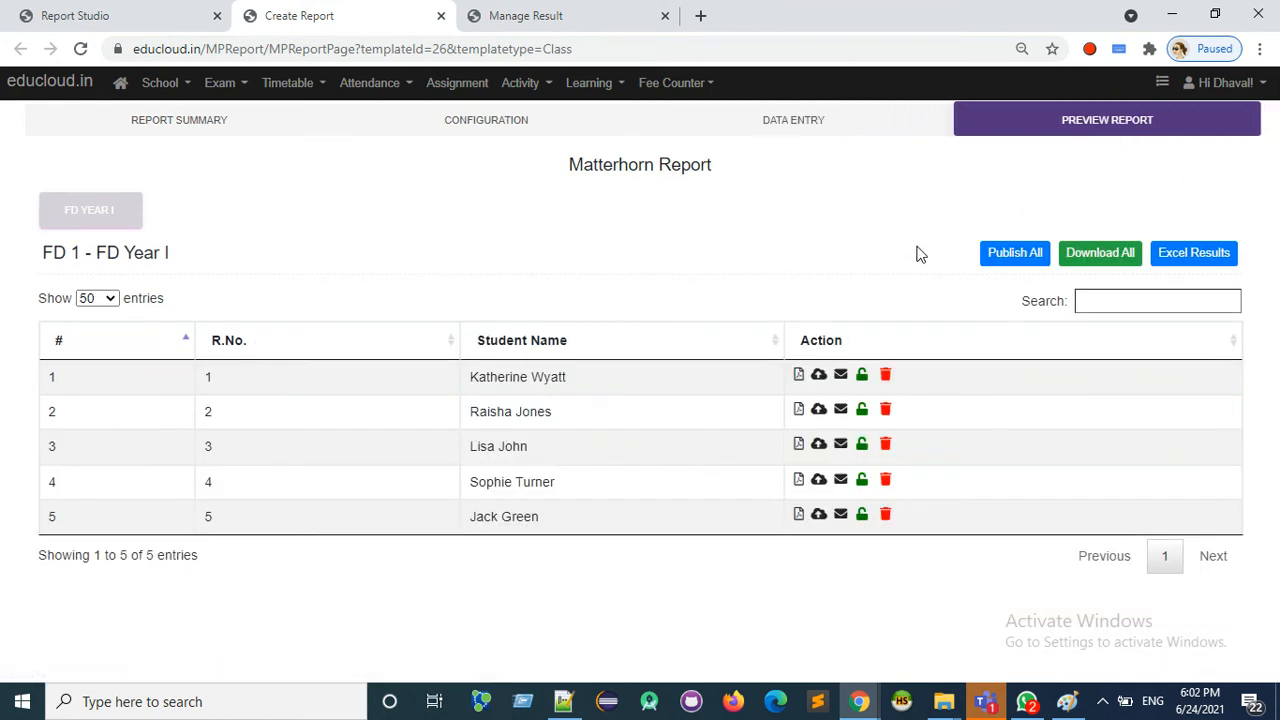
pyautogui.click(799, 377)
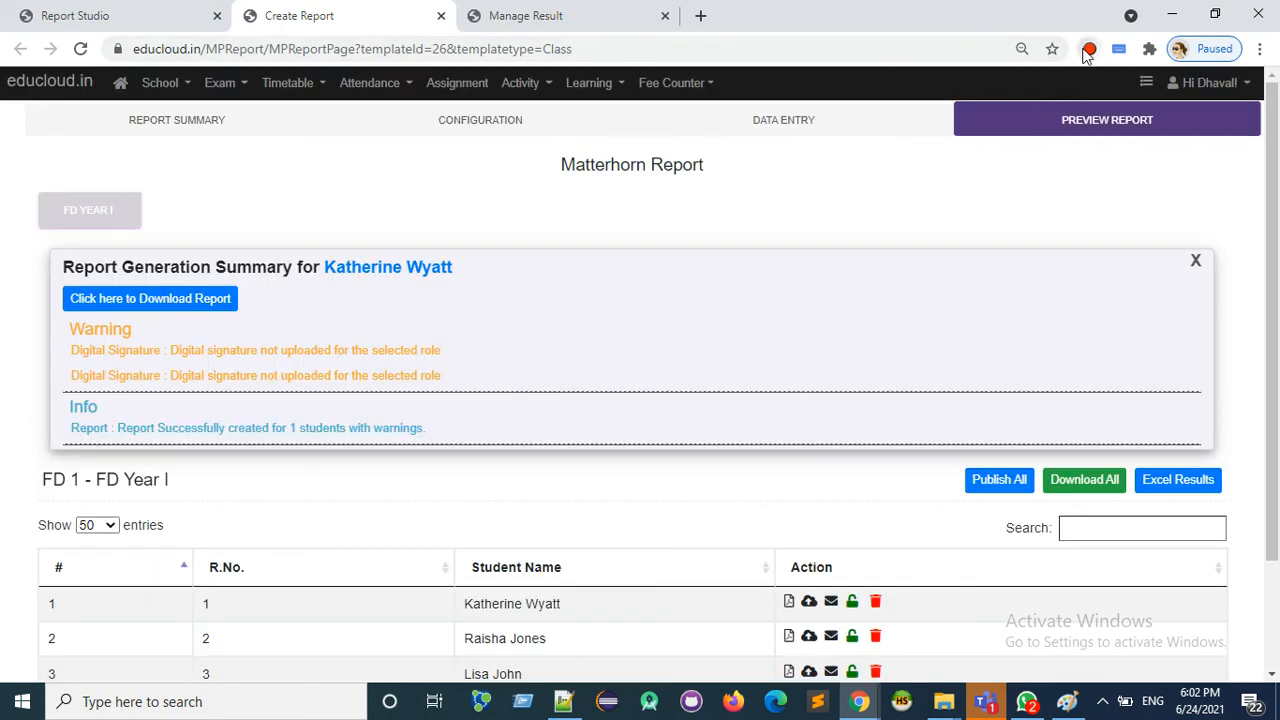
pyautogui.click(137, 304)
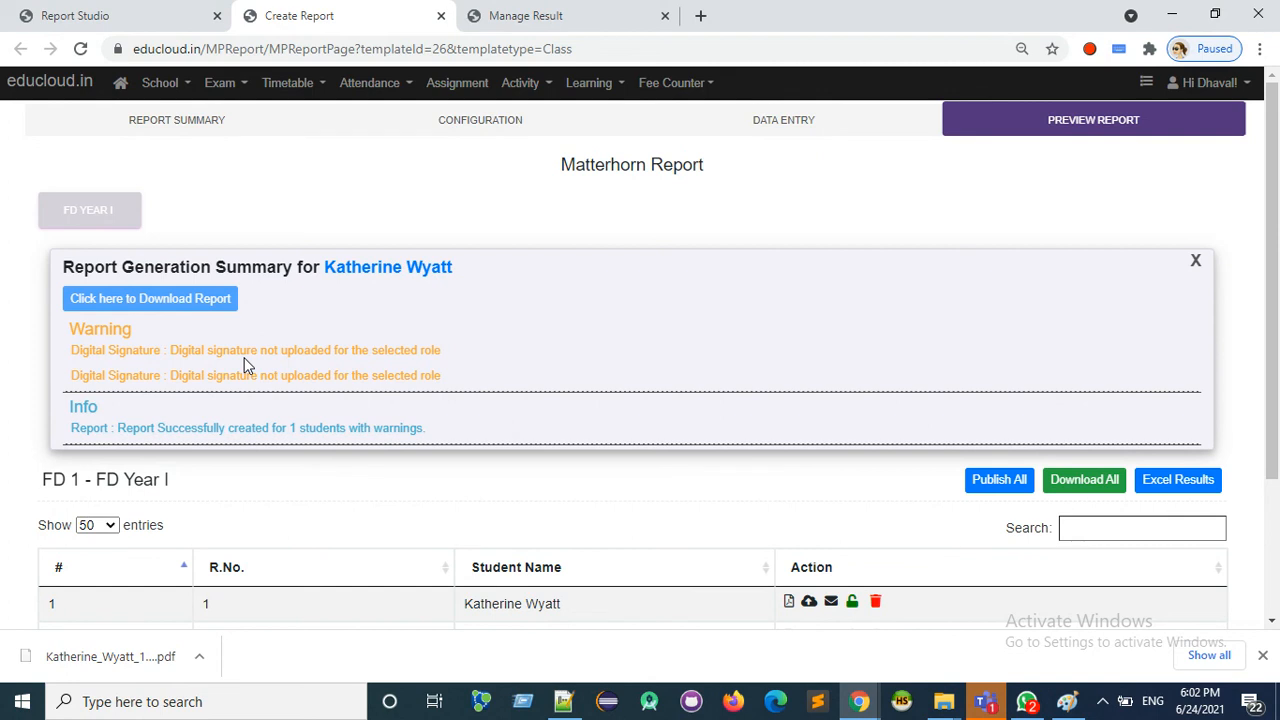
# Open the downloaded report card PDF and review its student details, marks table and result analysis graph
pyautogui.click(44, 675)
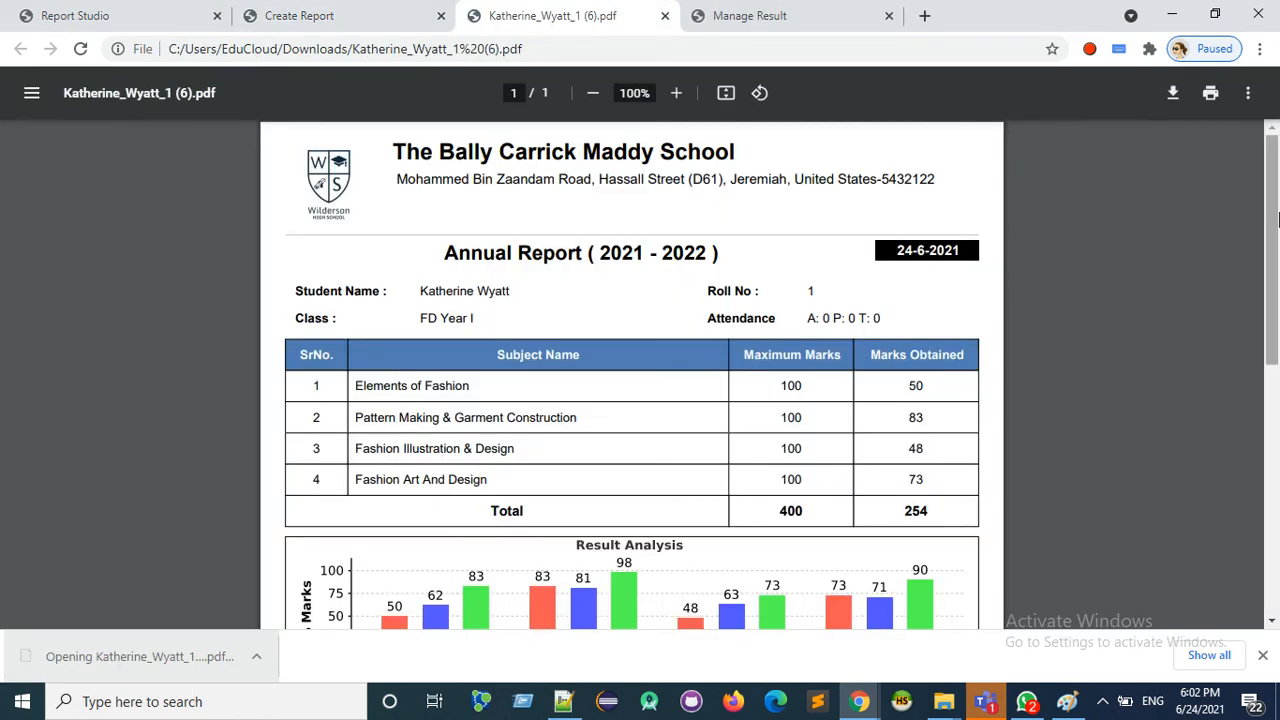
pyautogui.moveTo(1276, 218); pyautogui.dragTo(1276, 245)
pyautogui.scroll(1, 1277, 226)
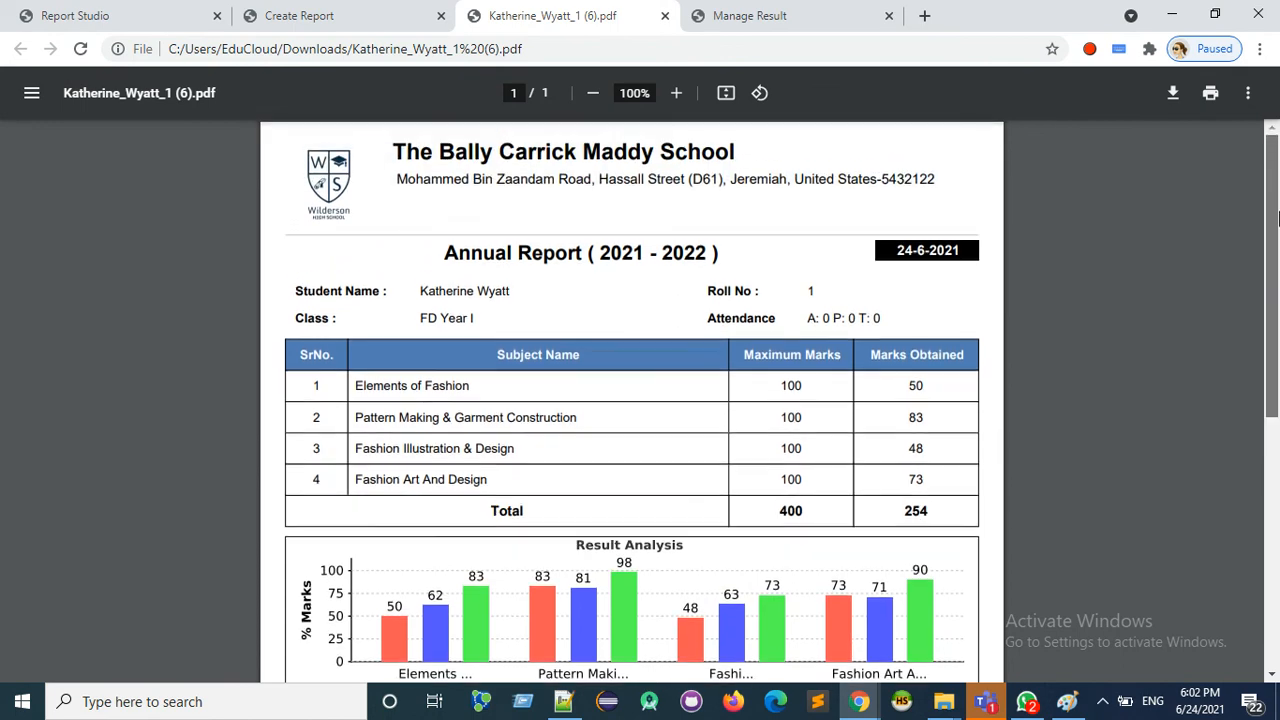
pyautogui.moveTo(1277, 210)
pyautogui.mouseDown()
pyautogui.moveTo(1277, 345)
pyautogui.moveTo(1277, 195)
pyautogui.mouseUp()
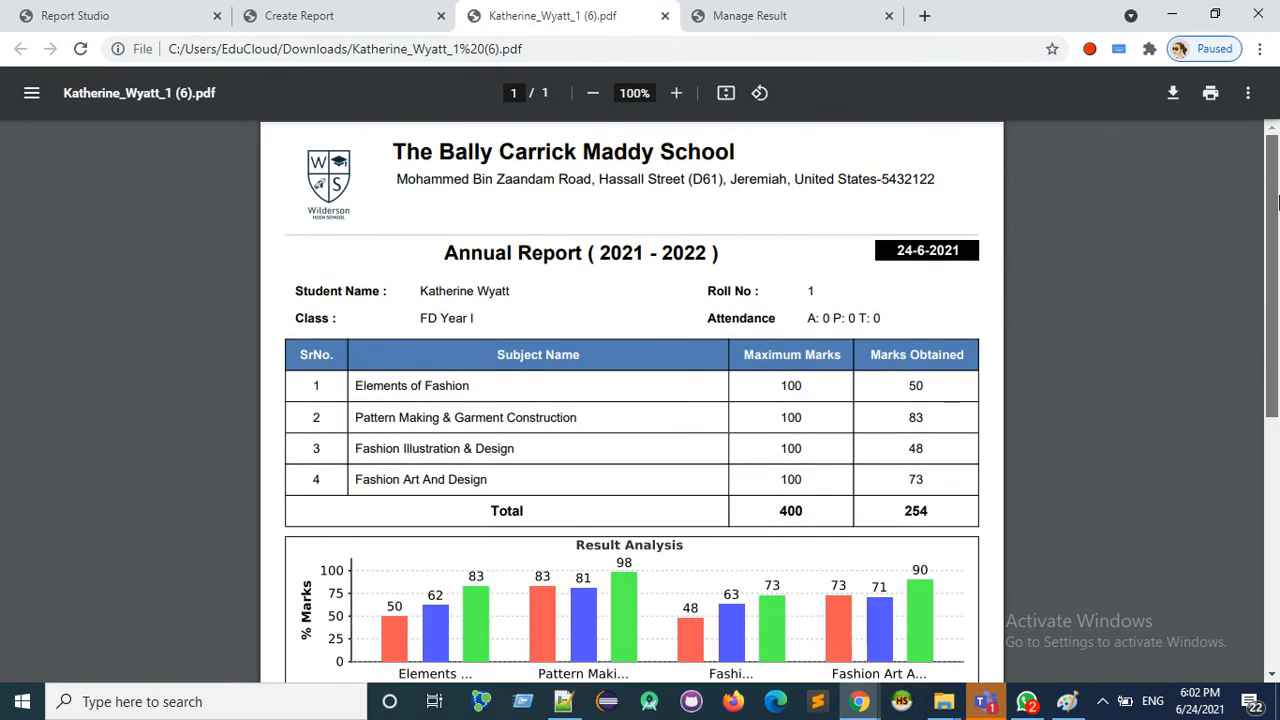